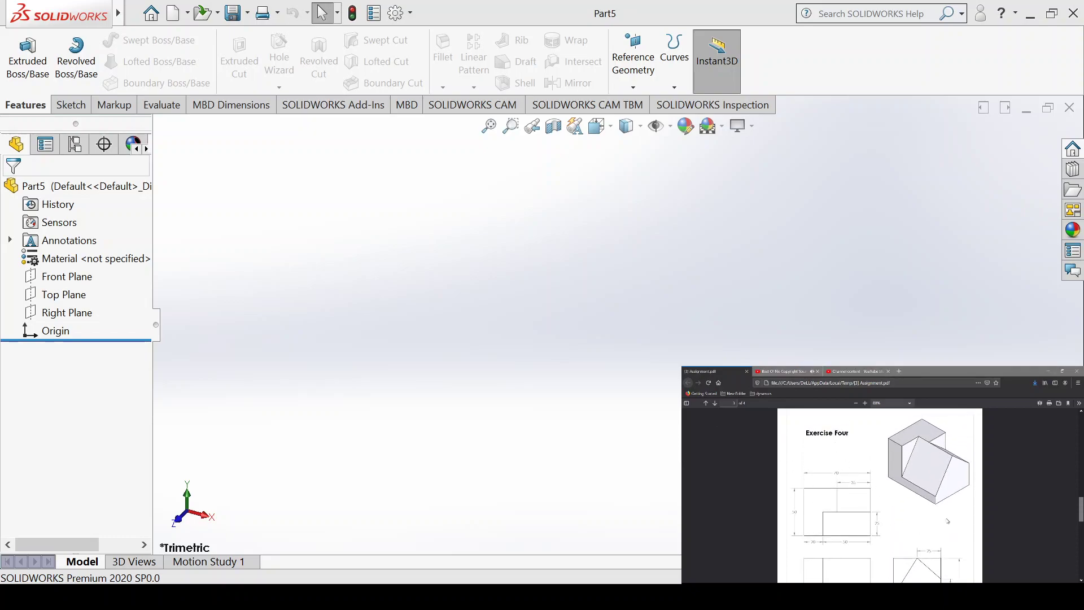
# Sketch a corner rectangle about 60 by 43 mm on the Top Plane, starting at the origin
pyautogui.scroll(-1, 947, 520)
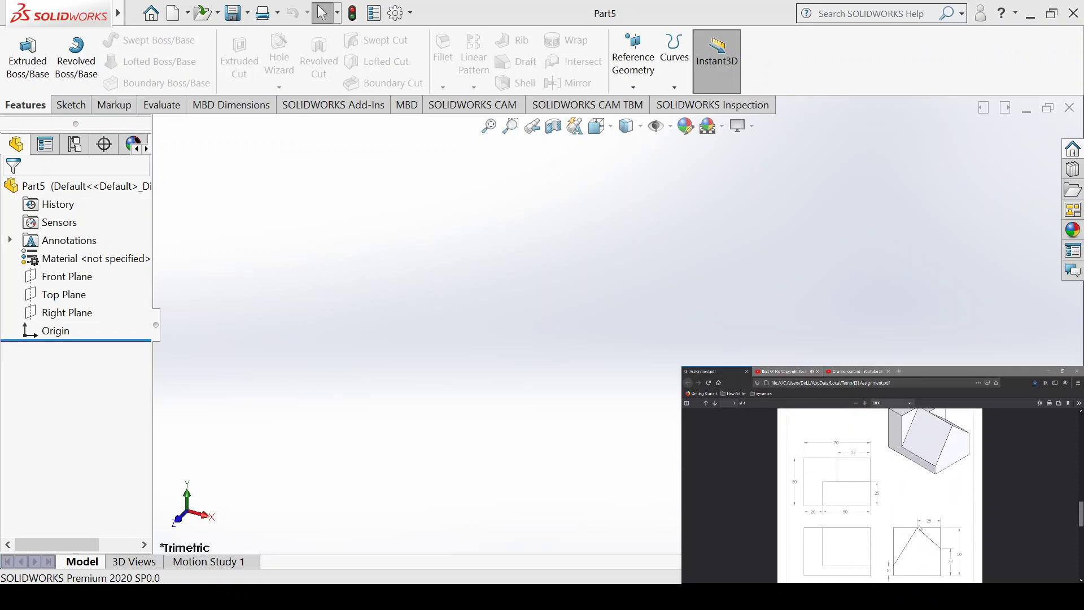
pyautogui.scroll(1, 912, 470)
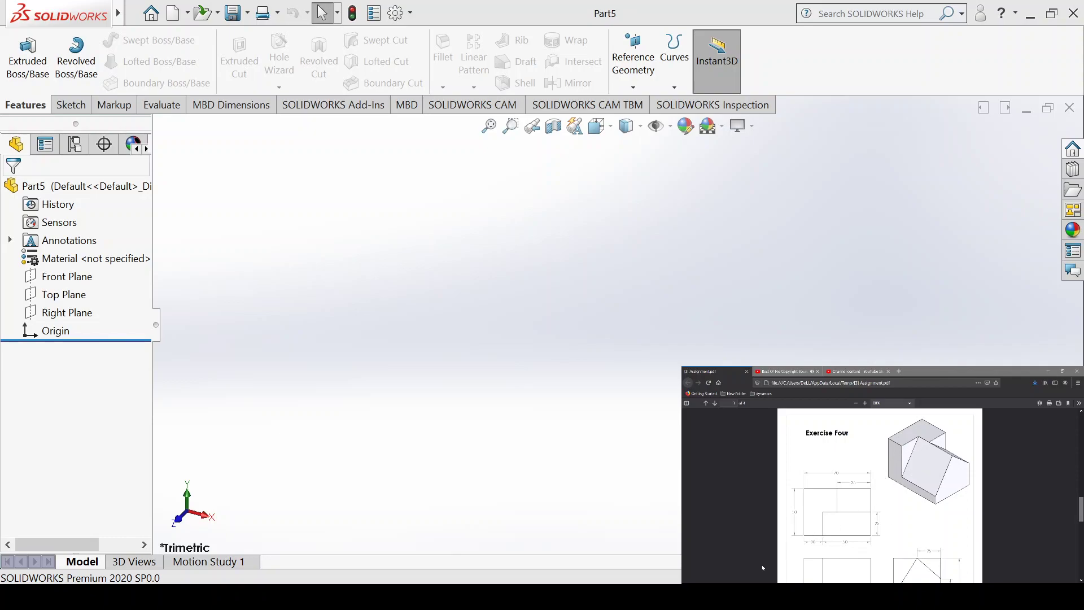
pyautogui.click(717, 579)
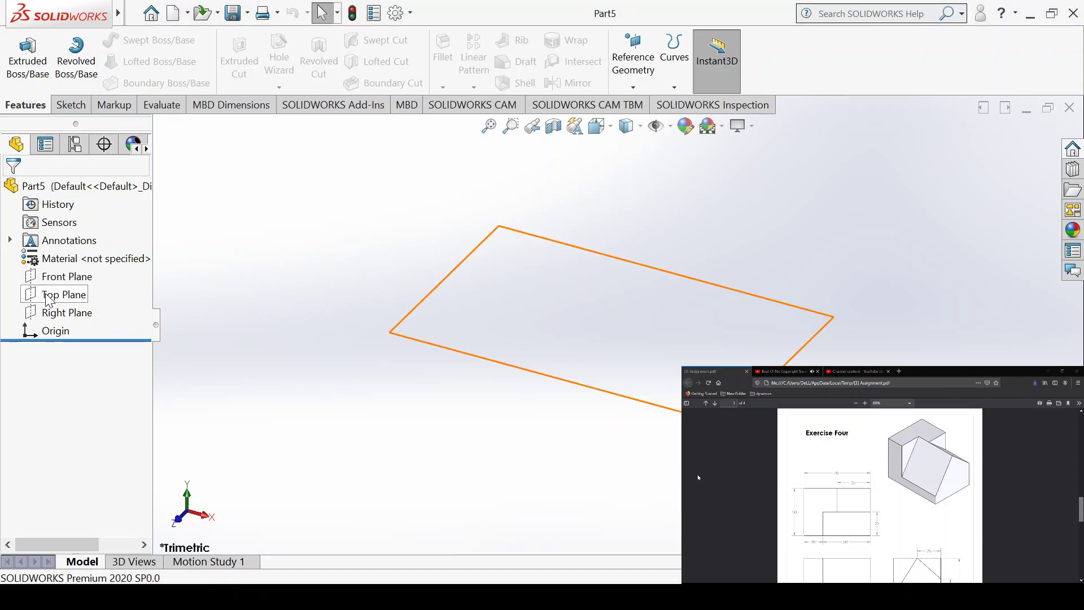
pyautogui.scroll(-5, 955, 515)
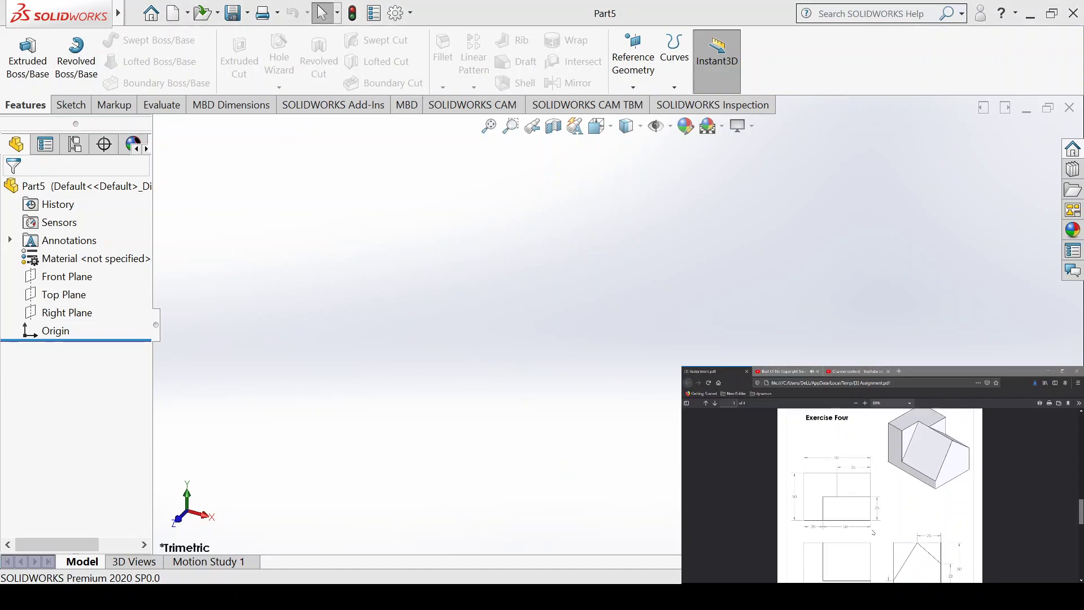
pyautogui.scroll(3, 955, 514)
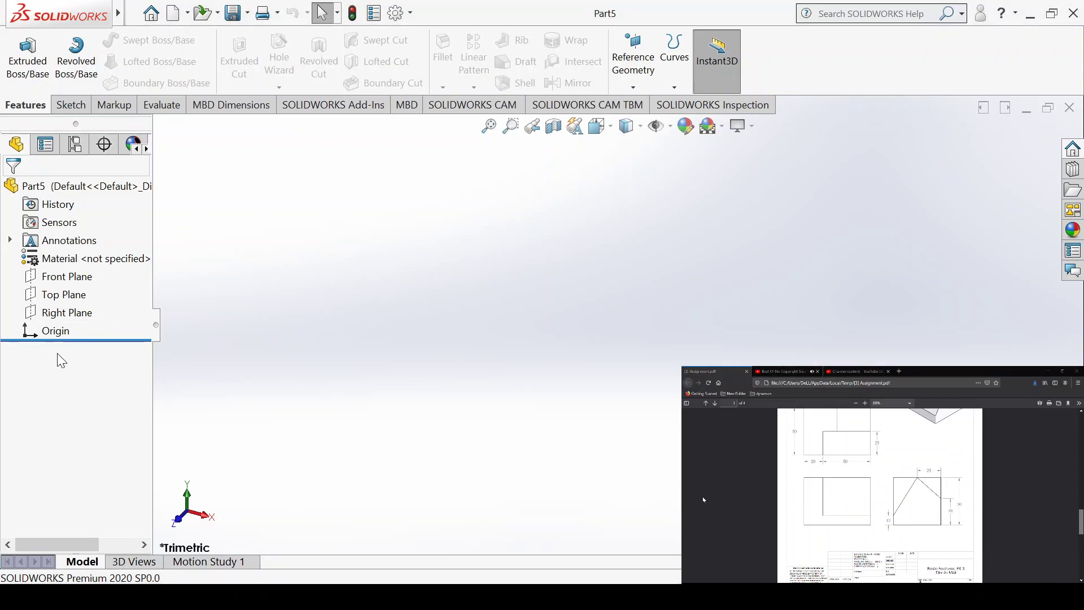
pyautogui.click(64, 294)
pyautogui.click(99, 276)
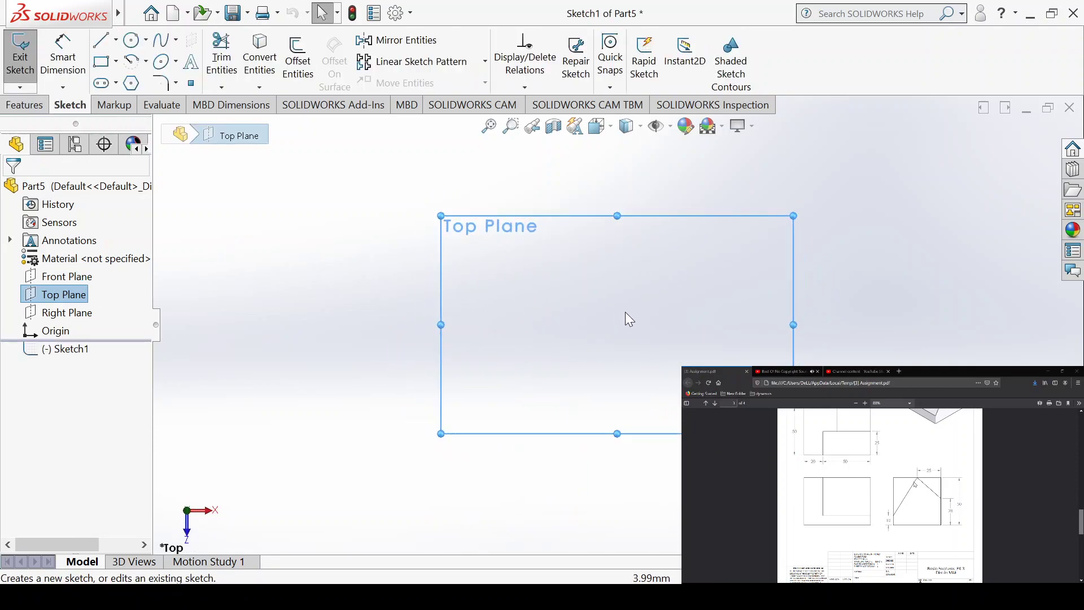
pyautogui.click(102, 61)
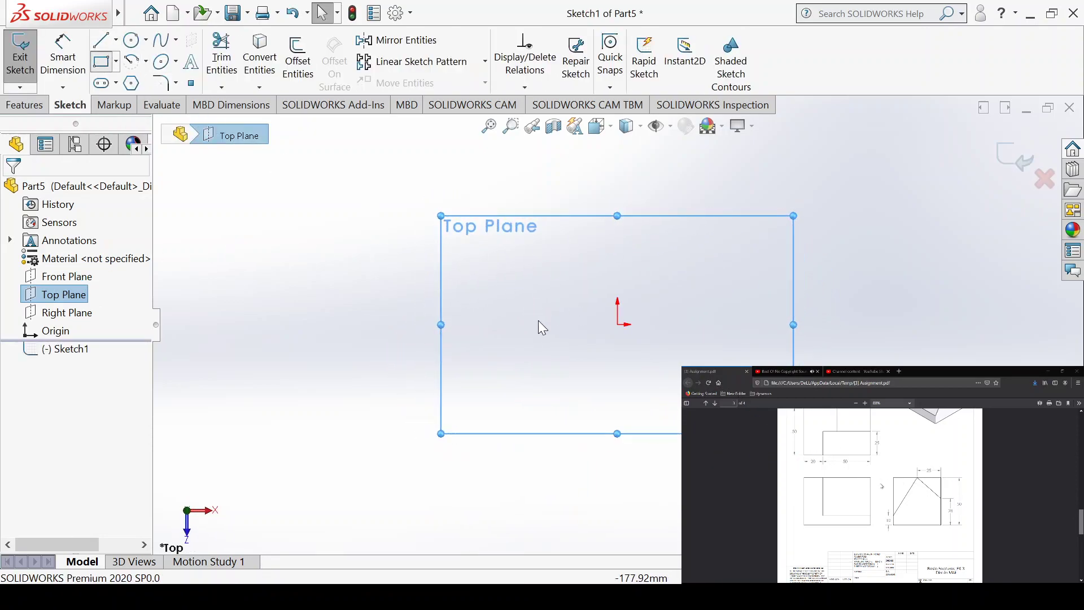
pyautogui.click(616, 324)
pyautogui.click(737, 250)
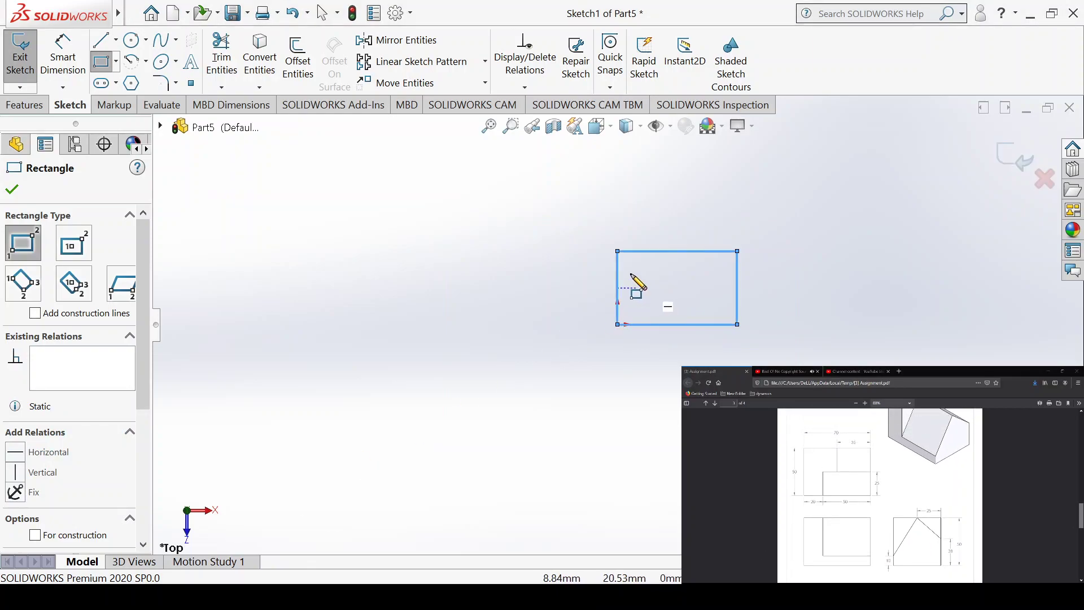
pyautogui.click(12, 189)
# Dimension the rectangle's upper horizontal edge and set its length to 70 mm
pyautogui.click(62, 57)
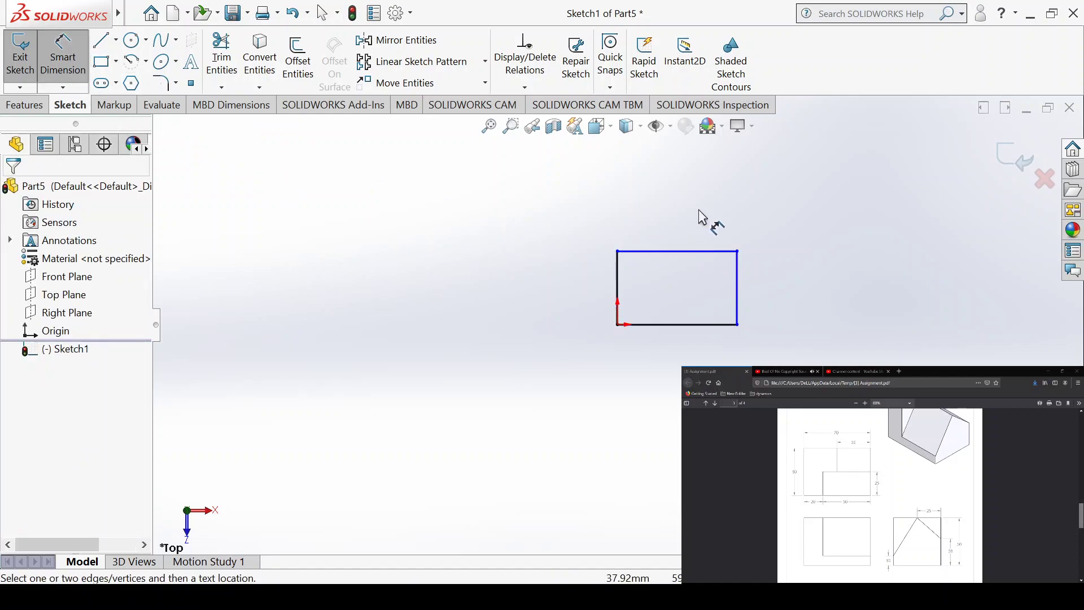
pyautogui.click(692, 255)
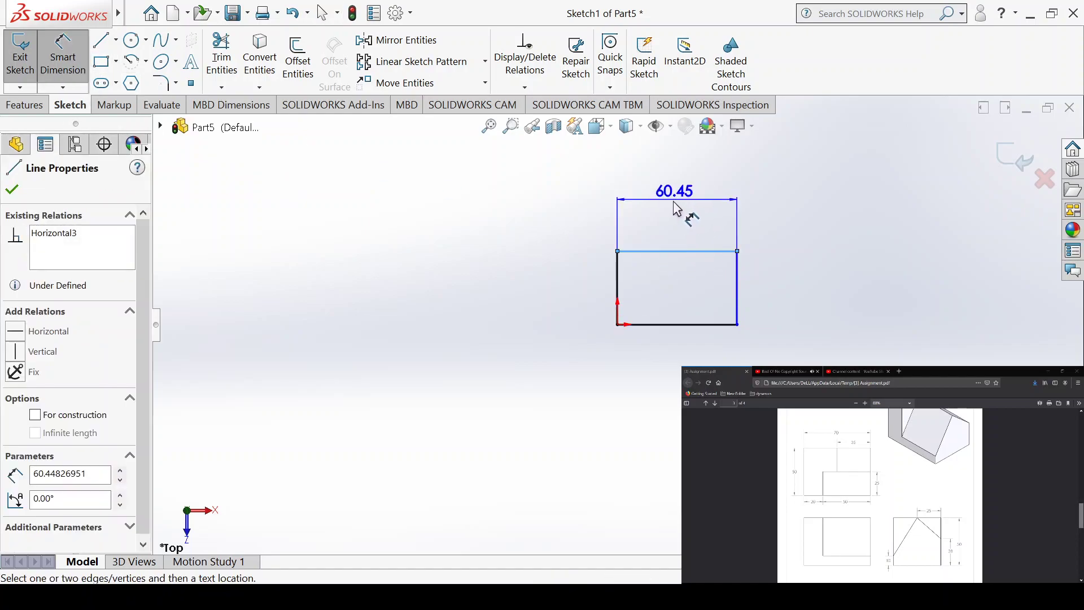
pyautogui.click(671, 209)
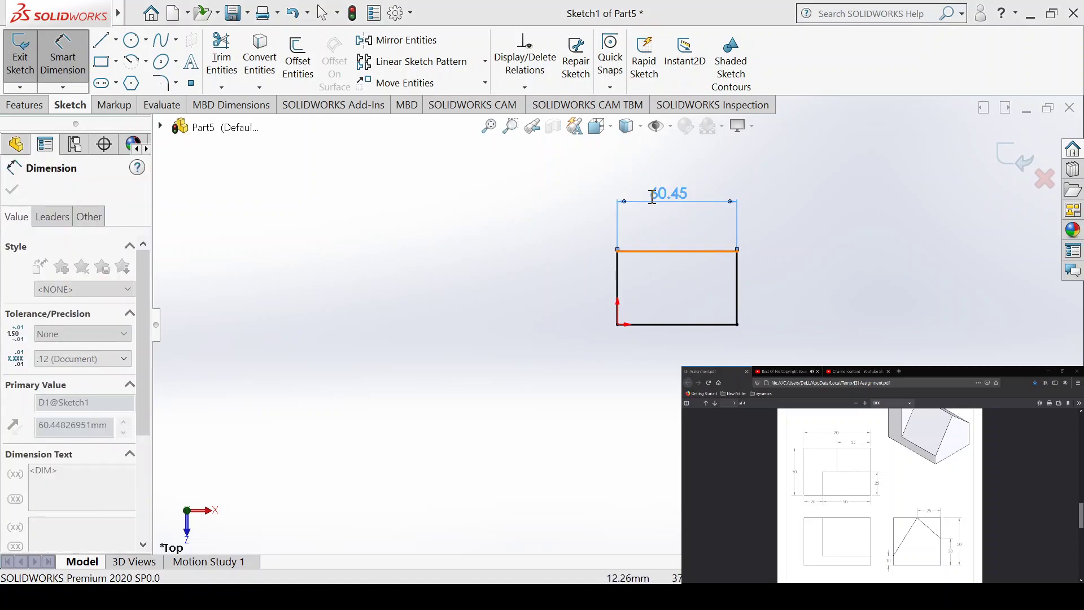
pyautogui.write('70')
pyautogui.press('Return')
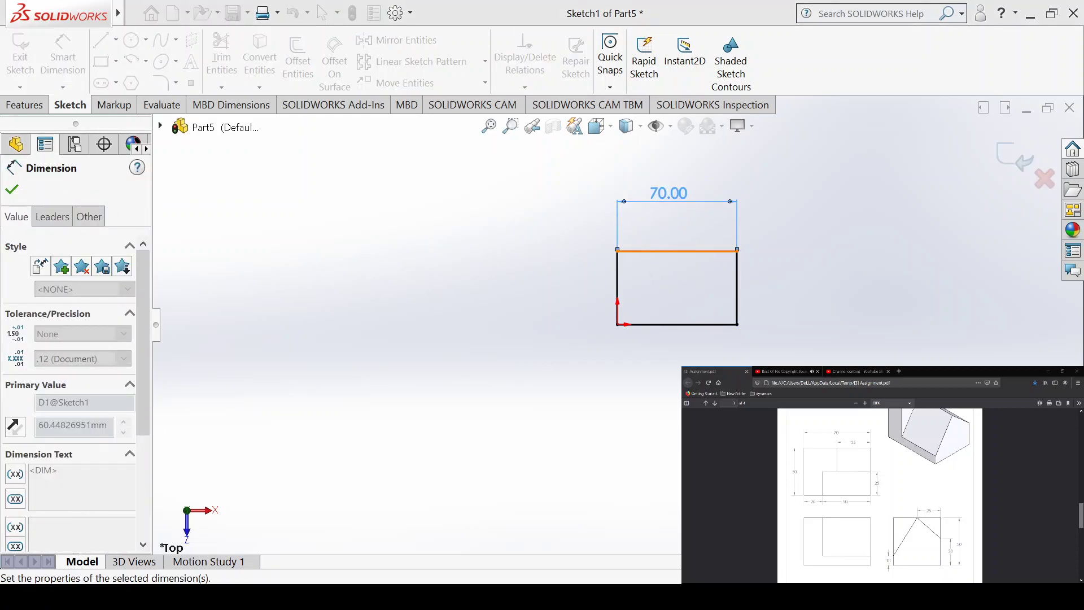
pyautogui.hotkey('alt', 'Tab')
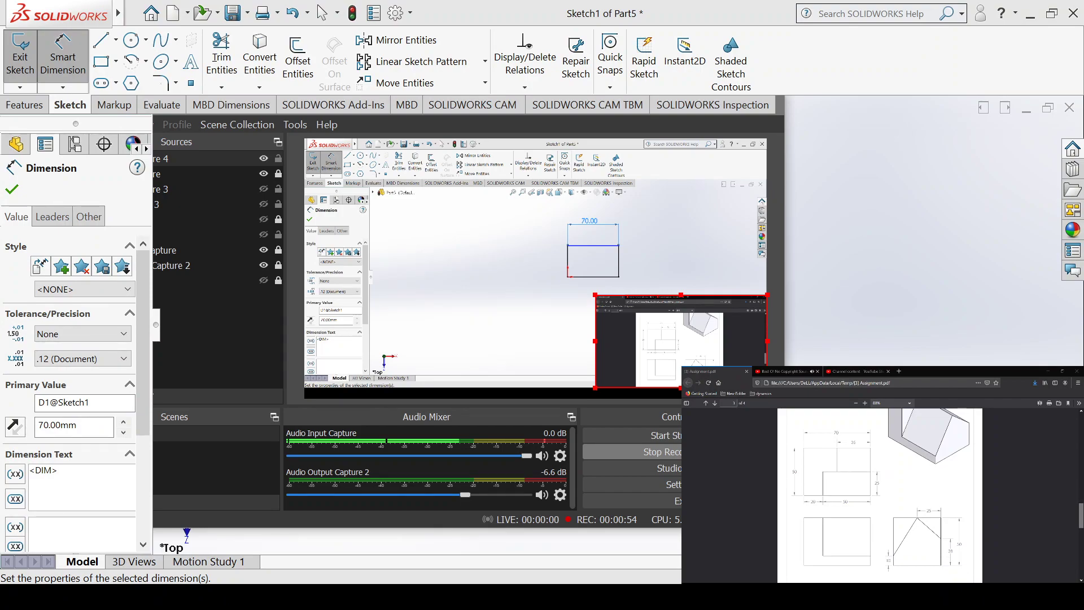
pyautogui.hotkey('alt', 'Tab')
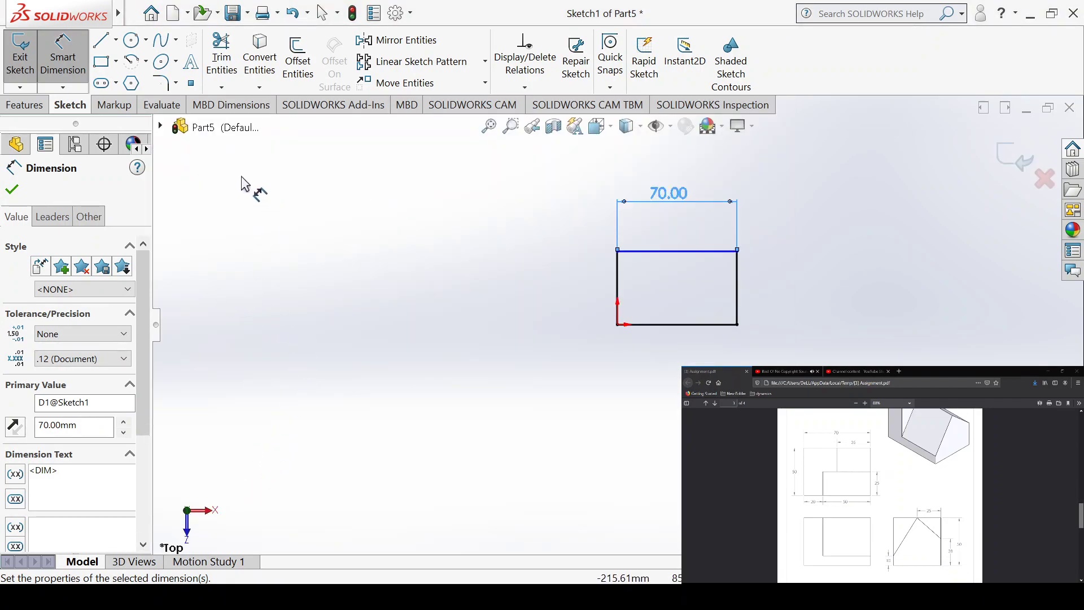
# Dimension the rectangle's vertical edge through the origin and set its length to 50 mm
pyautogui.click(617, 288)
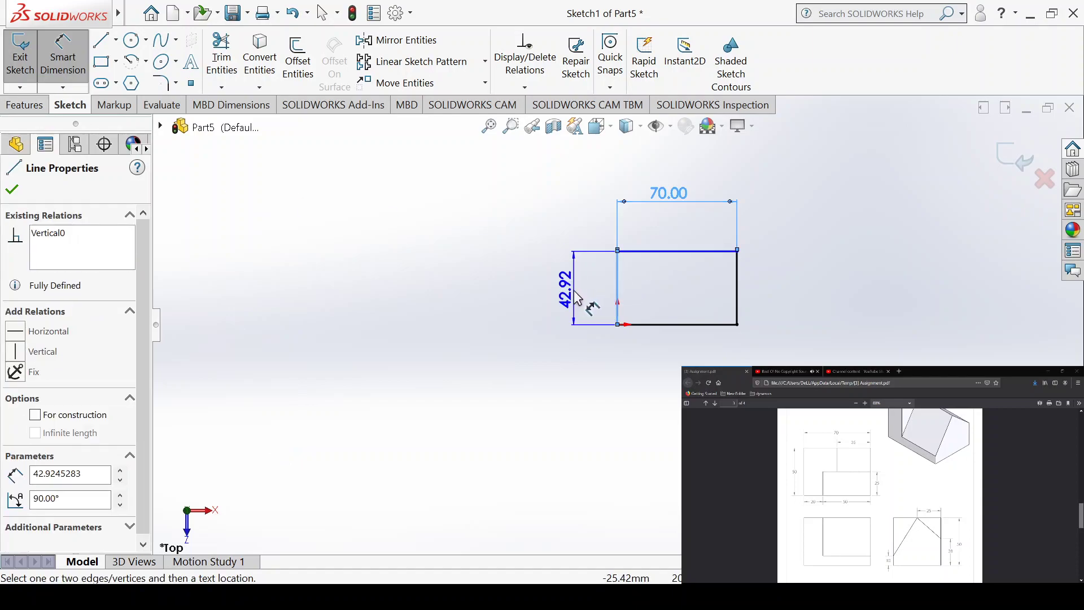
pyautogui.click(576, 297)
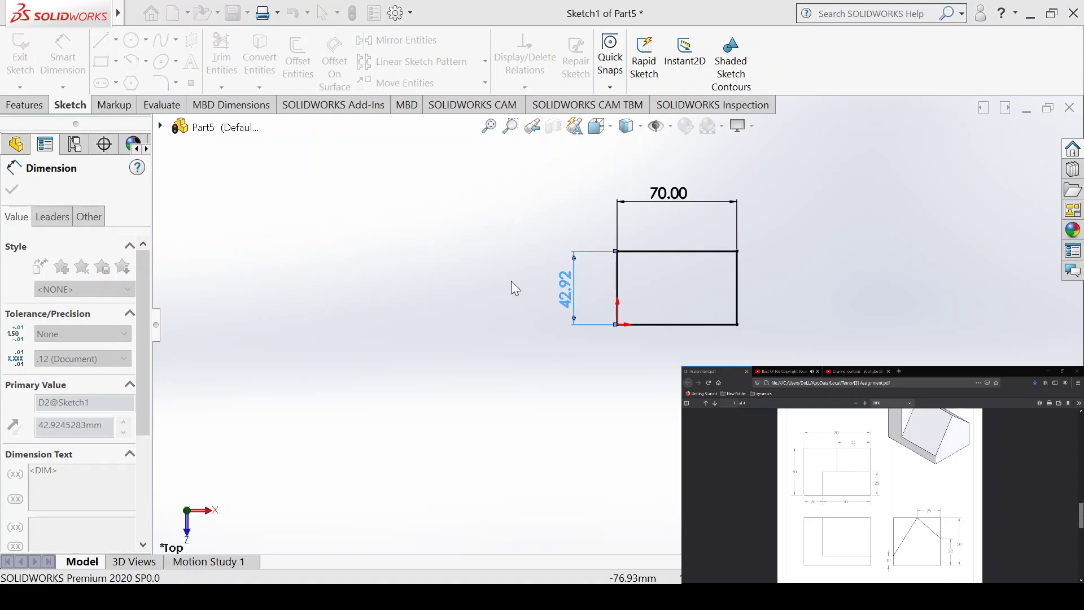
pyautogui.write('50')
pyautogui.press('Return')
pyautogui.scroll(-3, 790, 305)
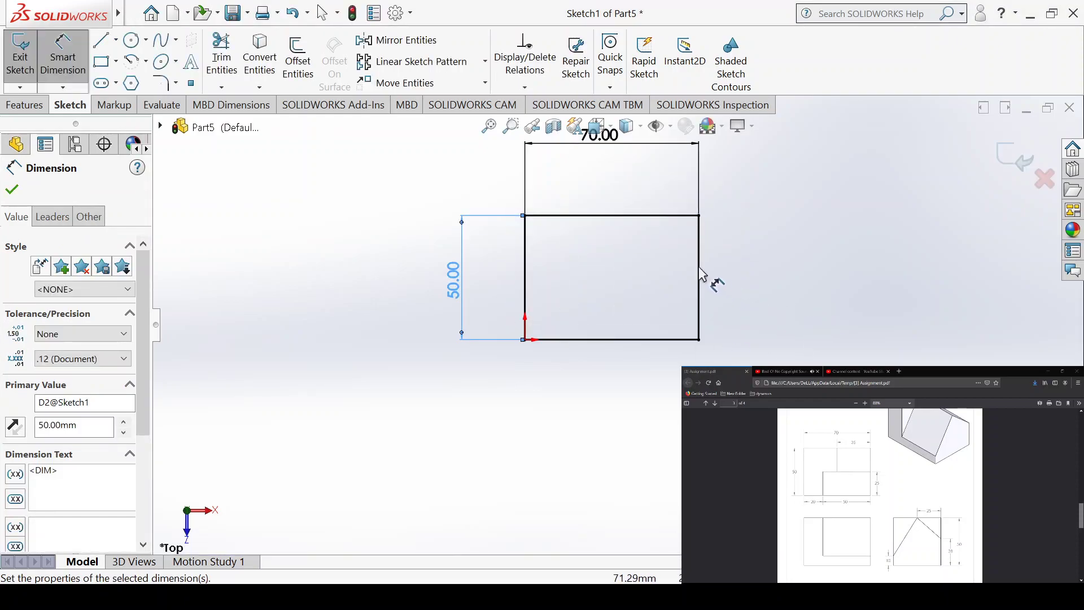
pyautogui.scroll(2, 704, 269)
pyautogui.scroll(-2, 666, 251)
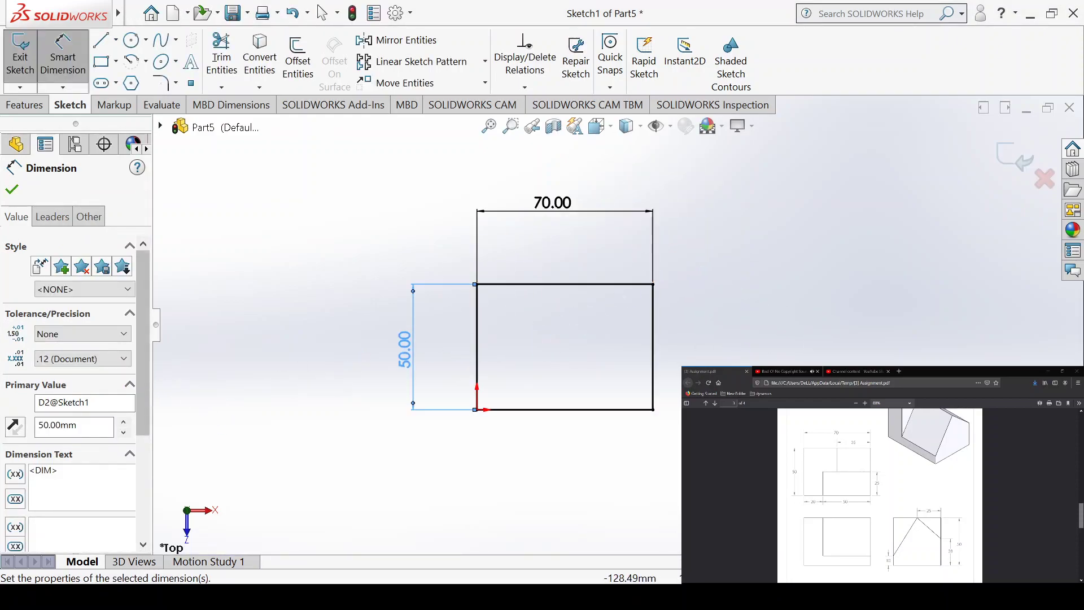
pyautogui.scroll(2, 936, 471)
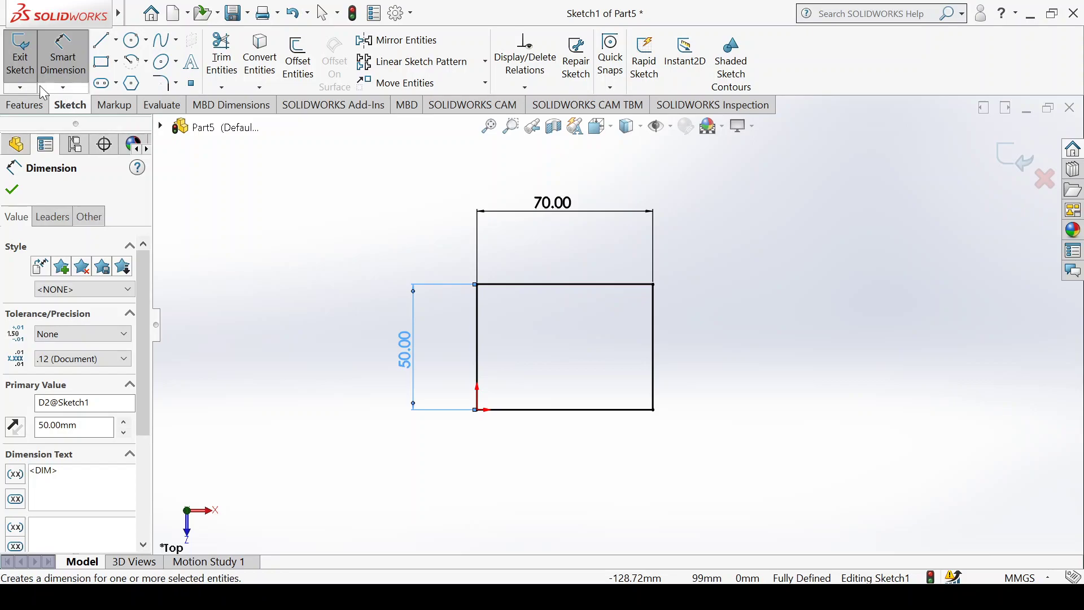
# Extrude the rectangle upward as a blind boss 50 mm high
pyautogui.click(24, 105)
pyautogui.click(27, 56)
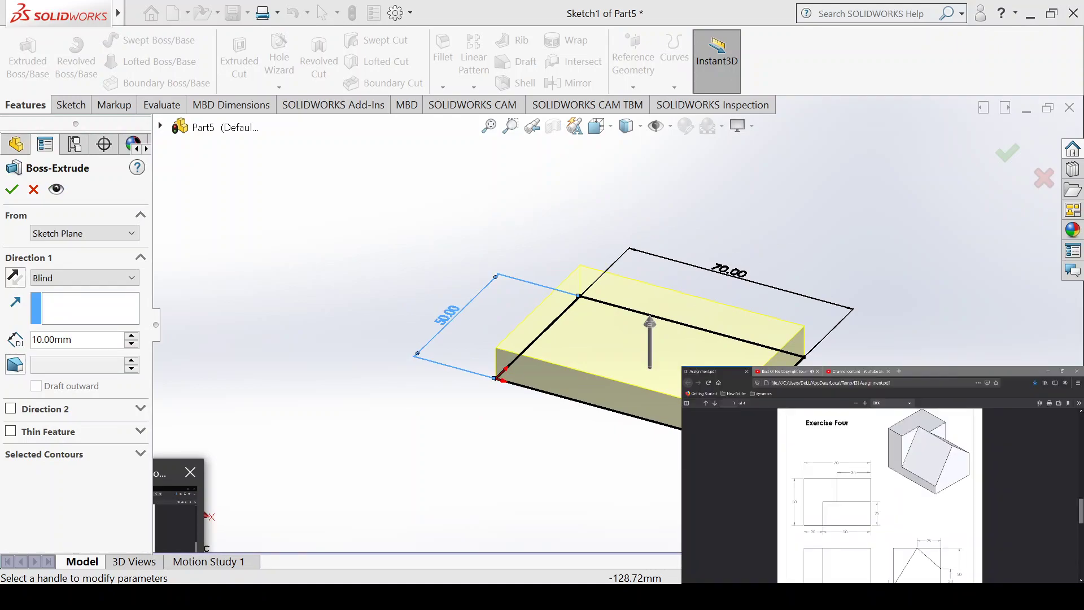
pyautogui.scroll(-2, 815, 542)
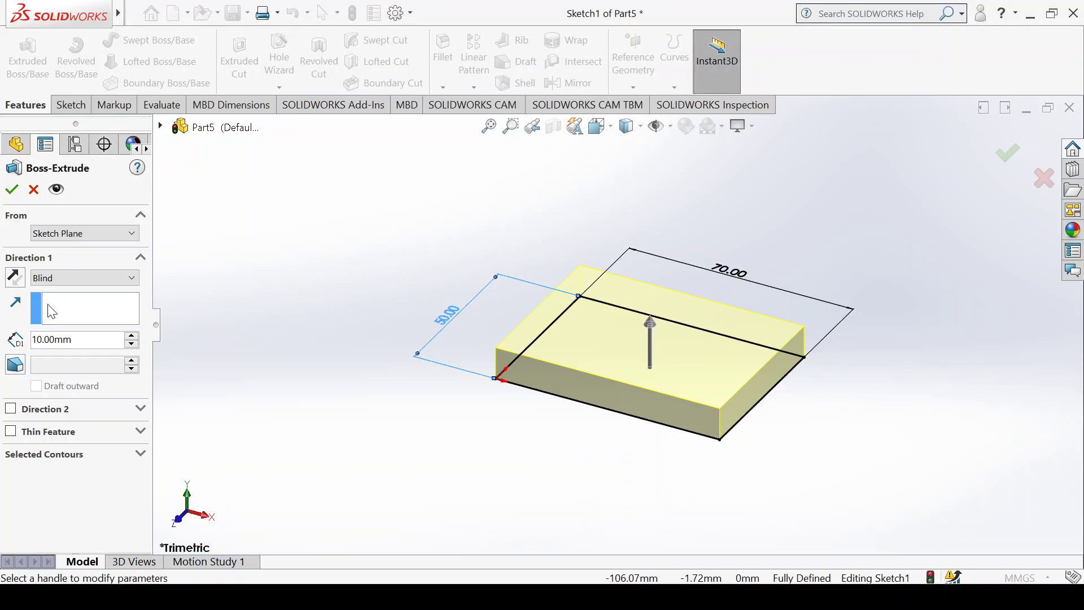
pyautogui.click(88, 339)
pyautogui.click(132, 336)
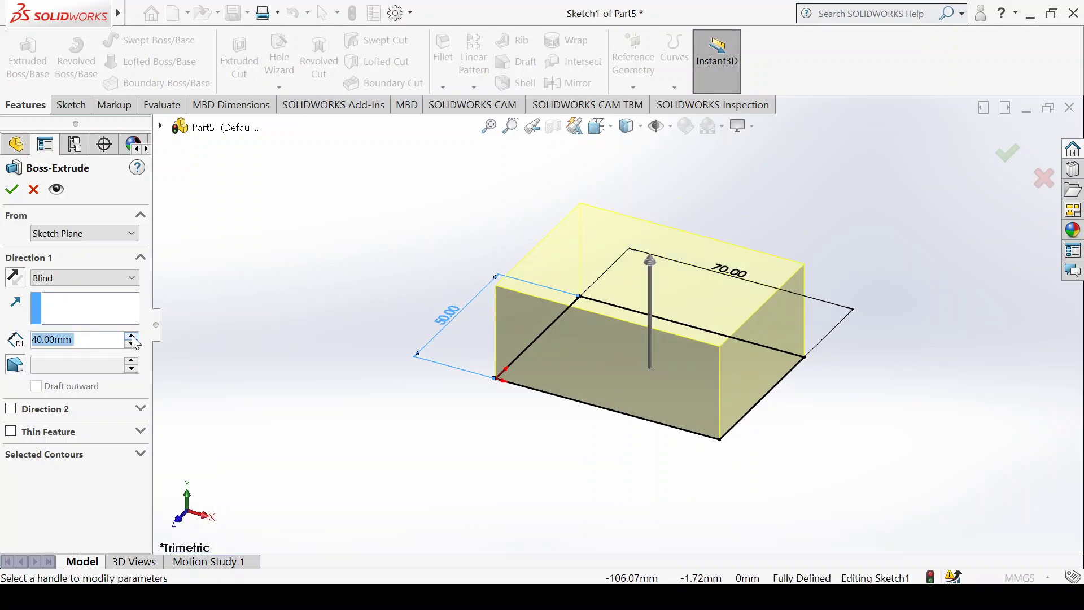
pyautogui.click(131, 336)
pyautogui.click(131, 335)
pyautogui.click(132, 336)
pyautogui.press('Return')
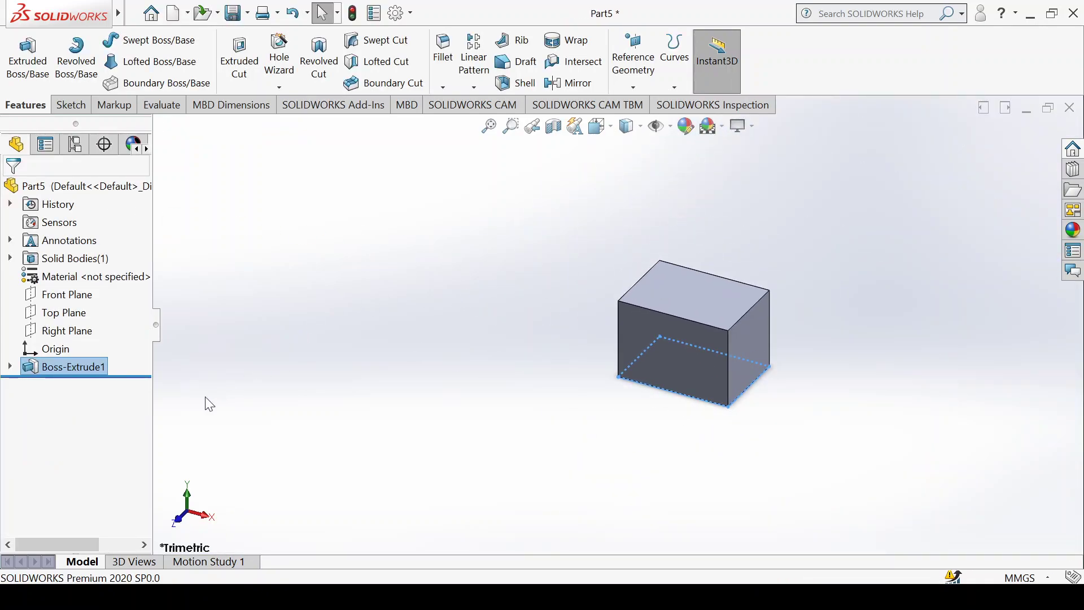
pyautogui.hotkey('ctrl', '5')
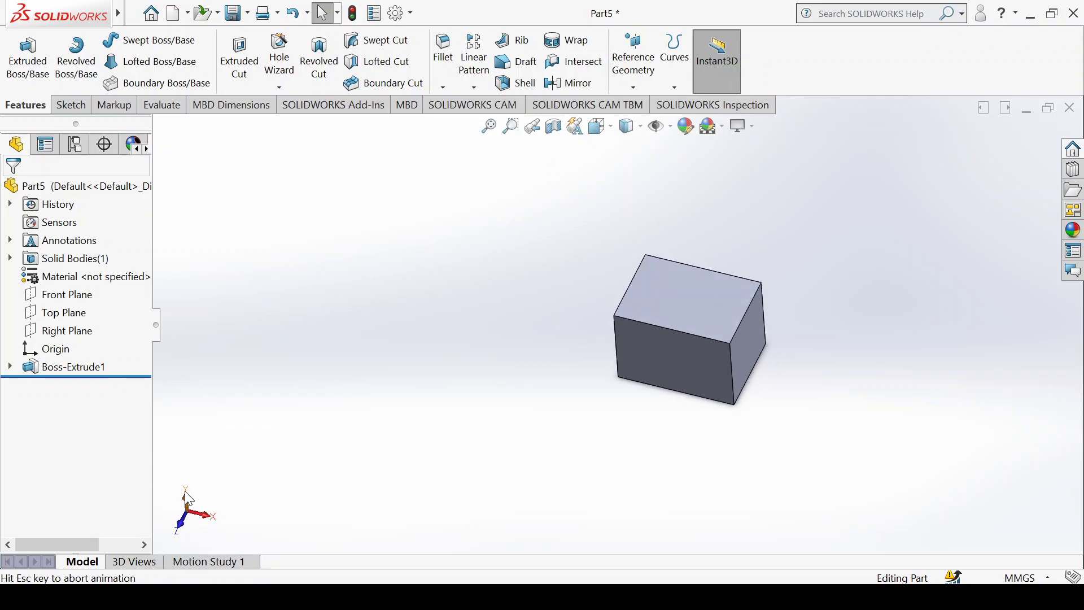
pyautogui.moveTo(658, 438); pyautogui.dragTo(587, 341, button='middle')
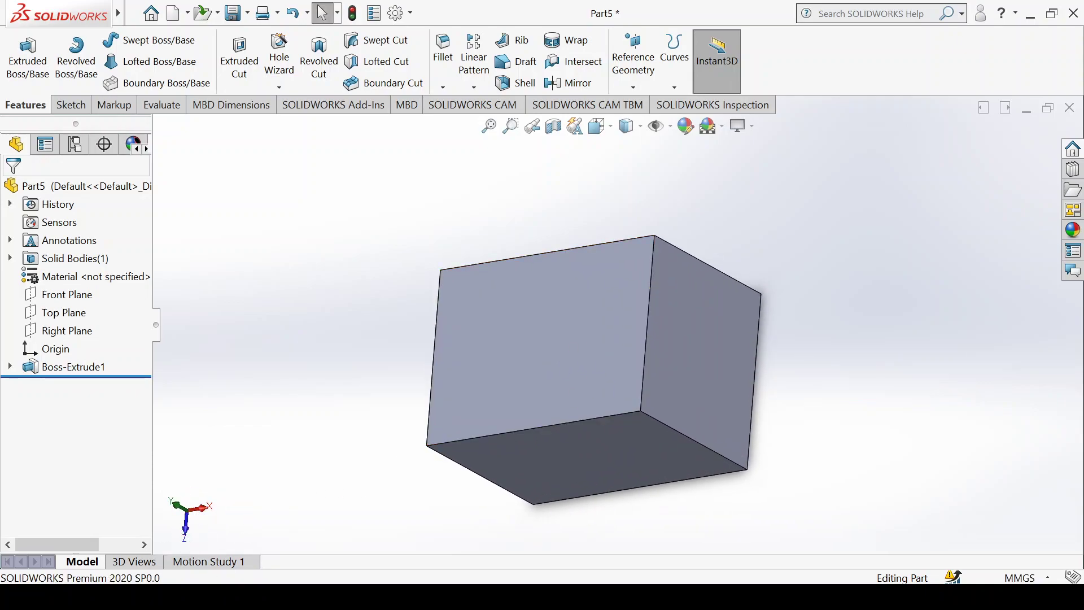
pyautogui.hotkey('alt', 'Tab')
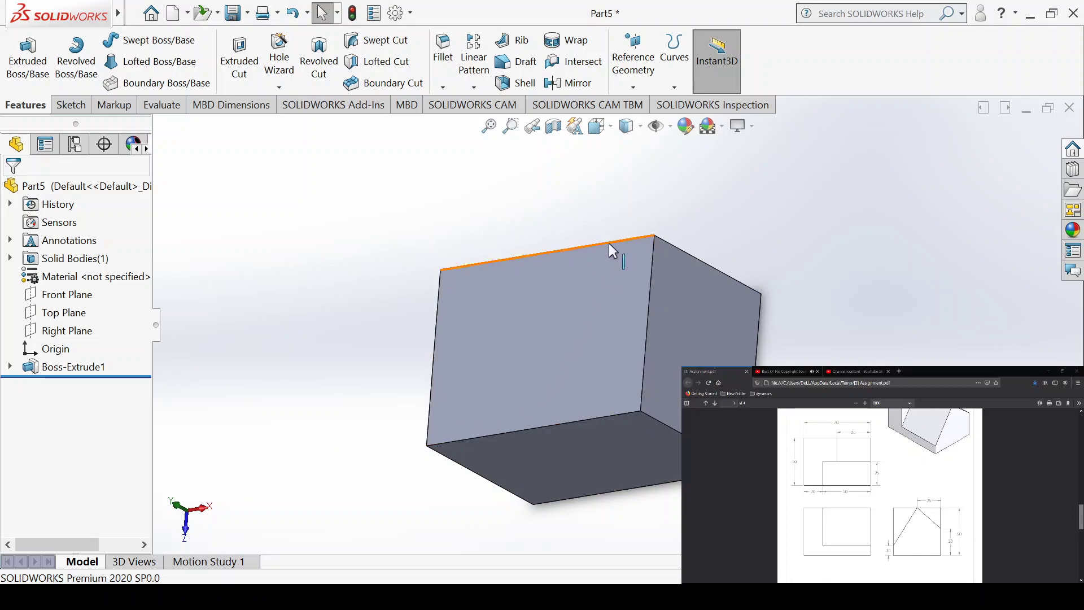
pyautogui.moveTo(725, 229)
pyautogui.mouseDown(button='middle')
pyautogui.moveTo(751, 282)
pyautogui.moveTo(767, 288)
pyautogui.moveTo(673, 244)
pyautogui.moveTo(723, 212)
pyautogui.moveTo(714, 214)
pyautogui.mouseUp(button='middle')
pyautogui.click(439, 86)
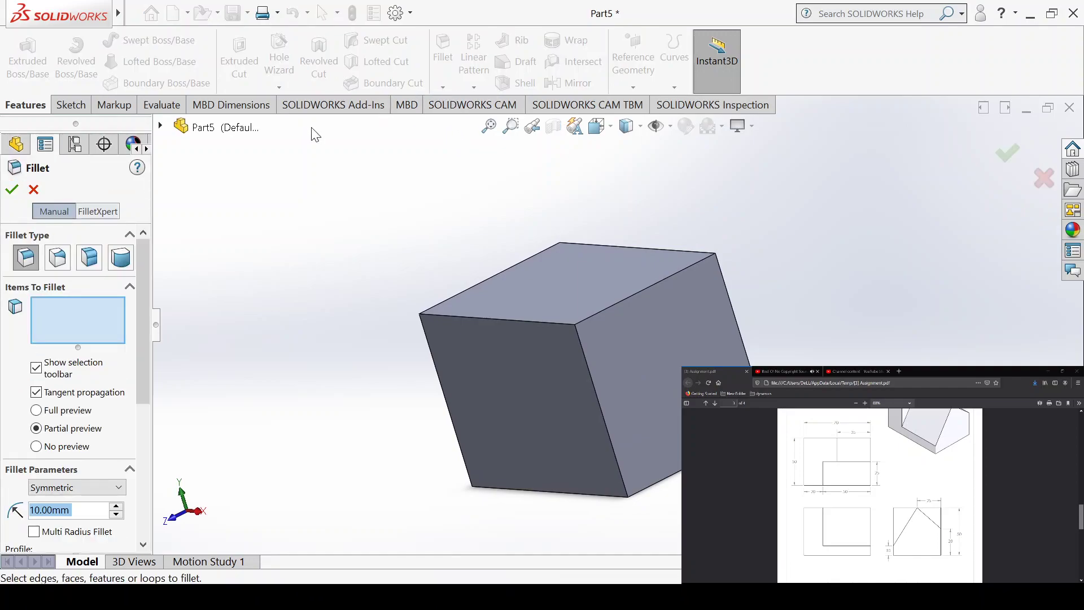
pyautogui.click(34, 190)
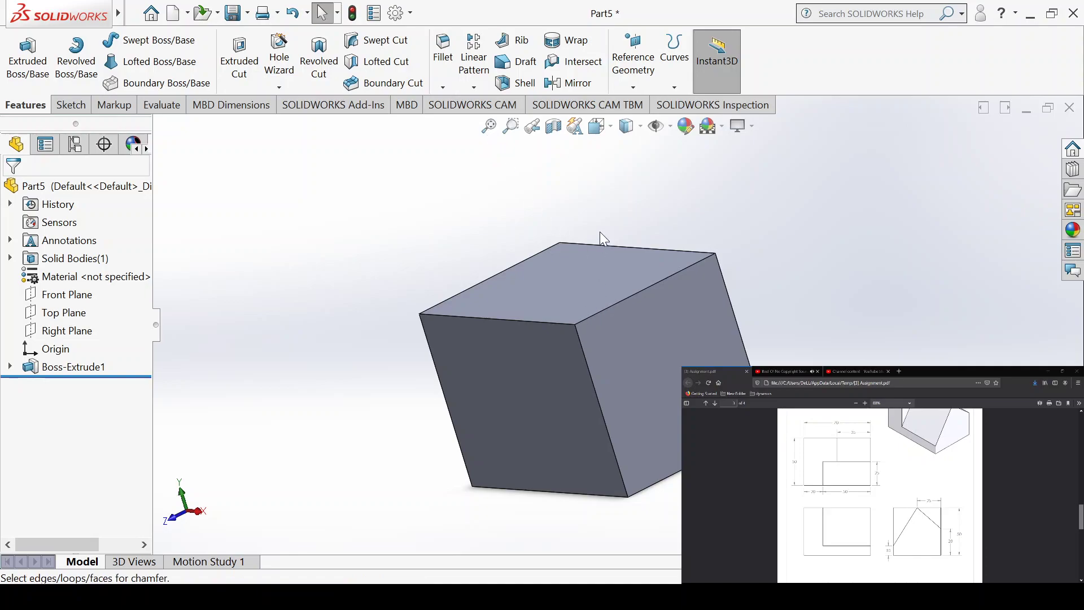
# Start an asymmetric Offset Face chamfer and select the block's upper front edge
pyautogui.moveTo(321, 253); pyautogui.dragTo(351, 246, button='middle')
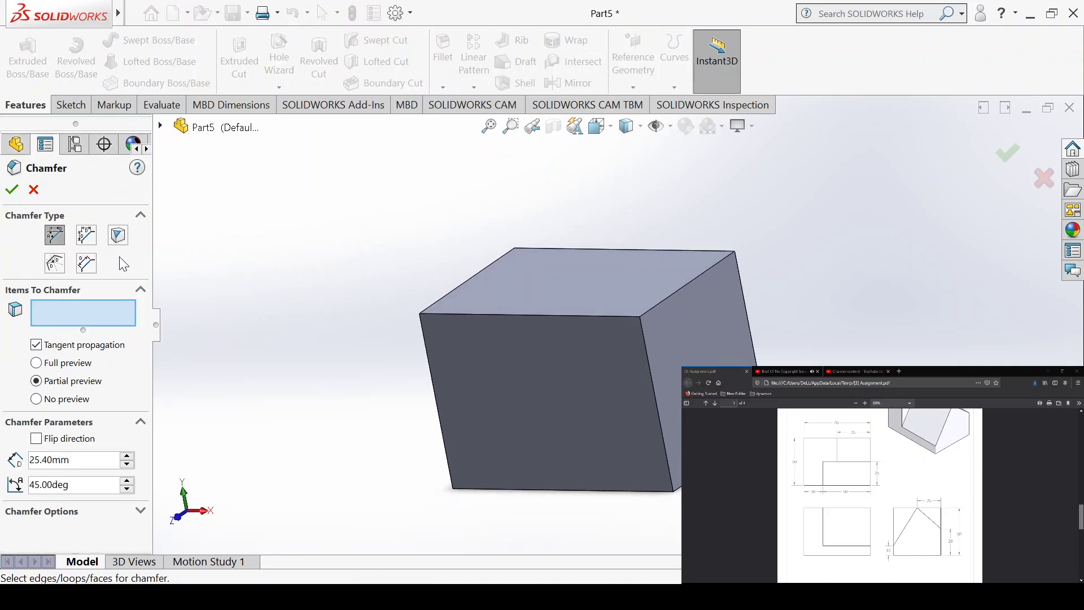
pyautogui.click(55, 263)
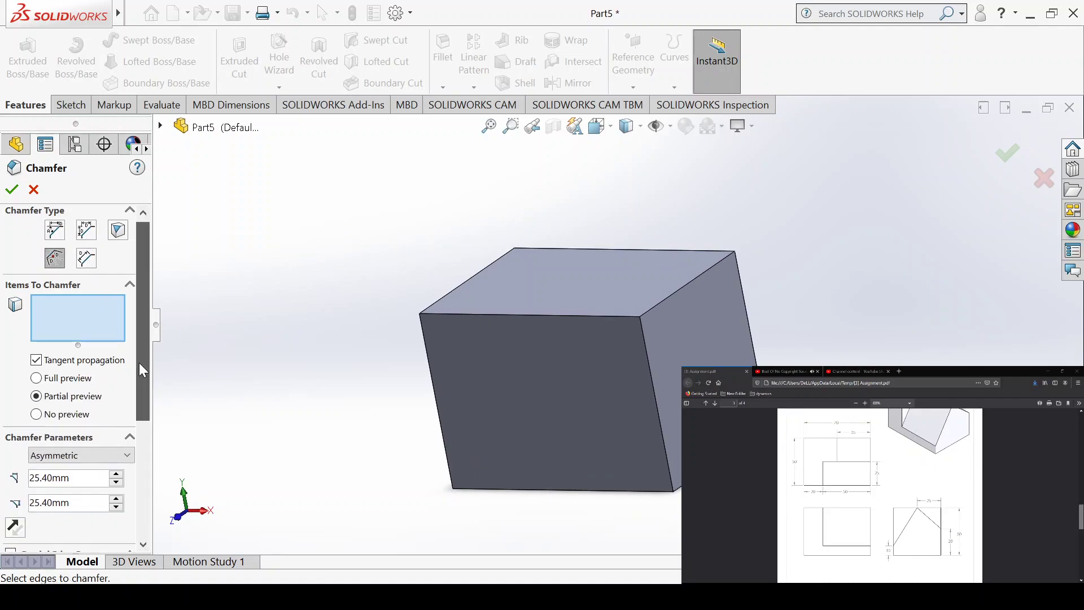
pyautogui.scroll(-1, 139, 362)
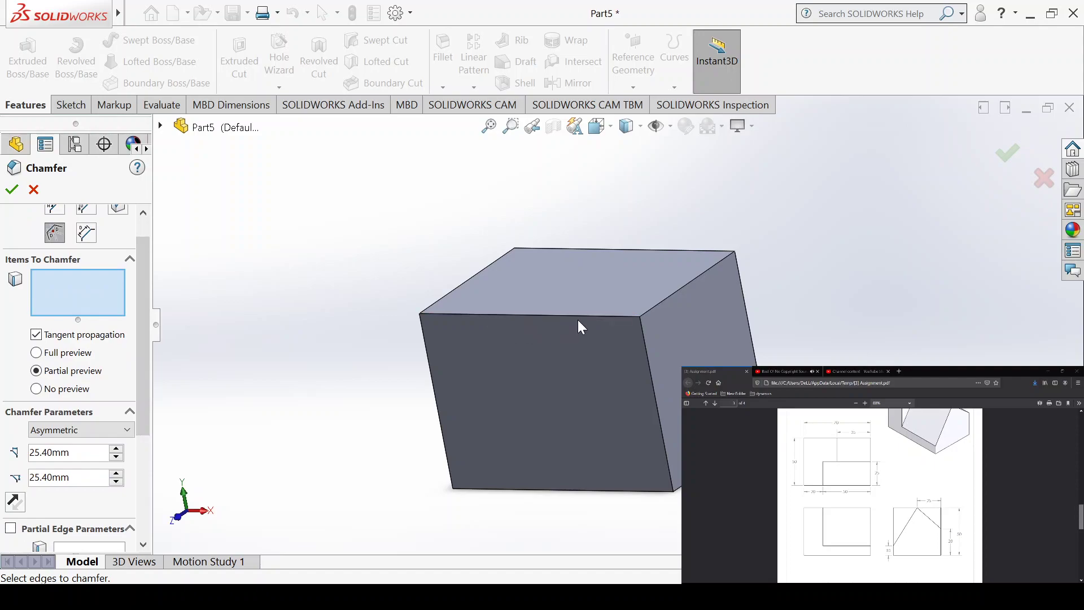
pyautogui.click(560, 315)
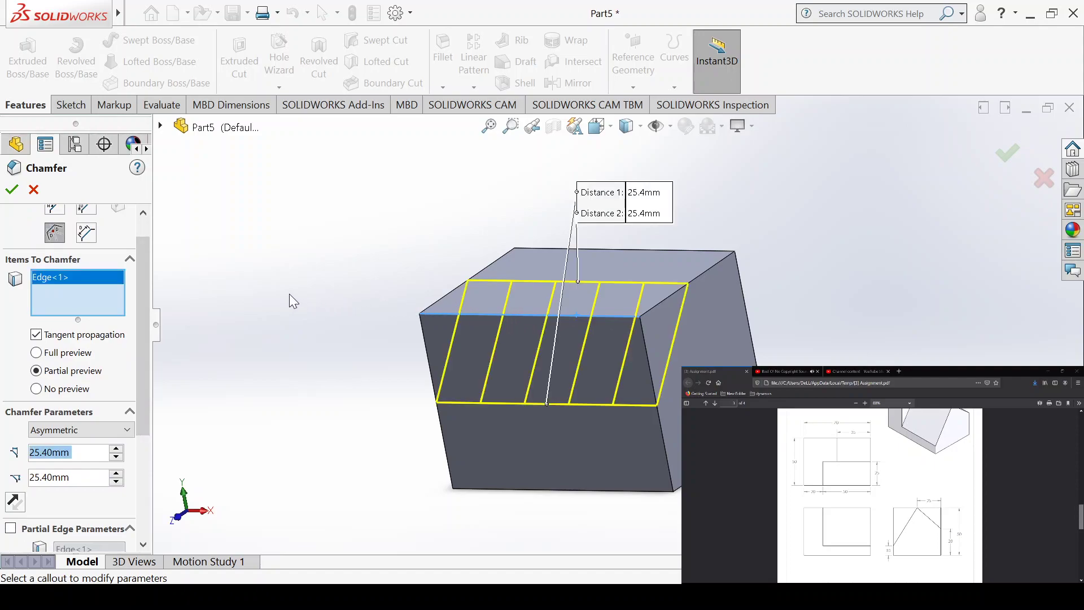
pyautogui.moveTo(138, 354); pyautogui.dragTo(137, 472)
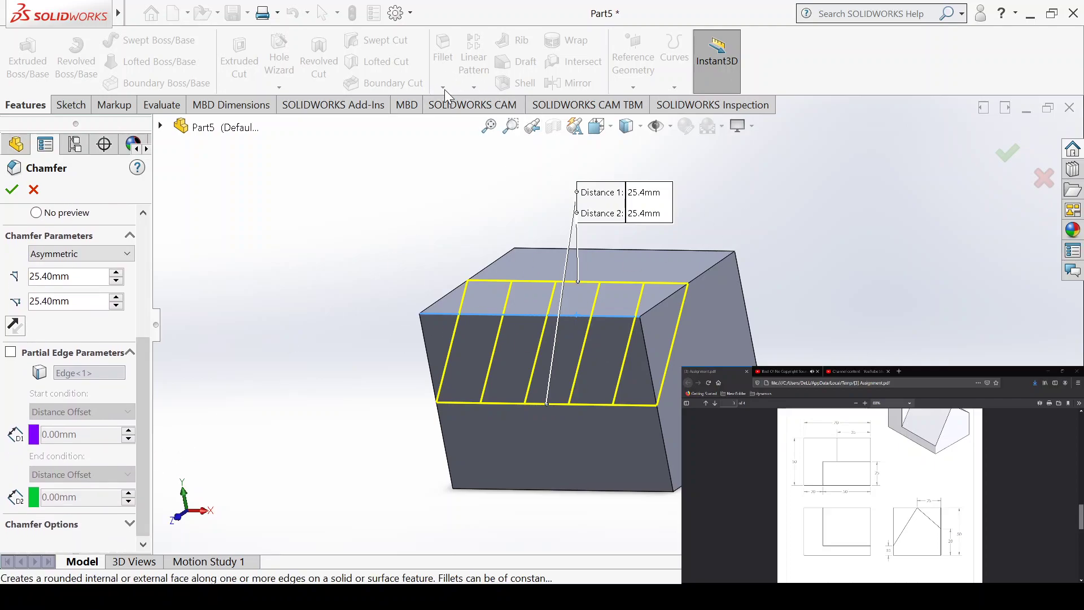
pyautogui.moveTo(147, 375); pyautogui.dragTo(148, 257)
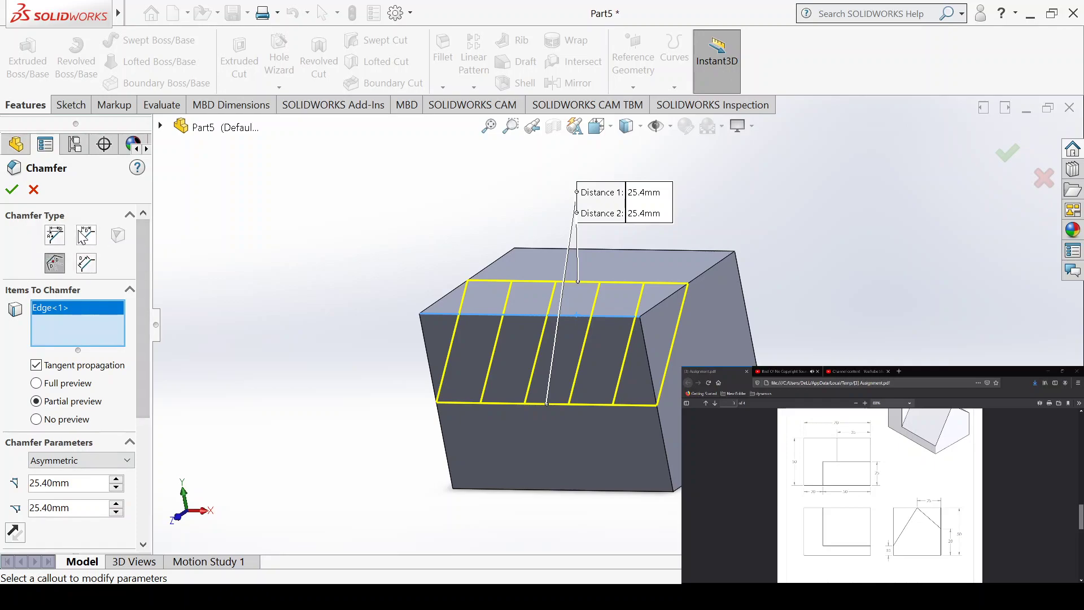
pyautogui.moveTo(143, 280); pyautogui.dragTo(151, 438)
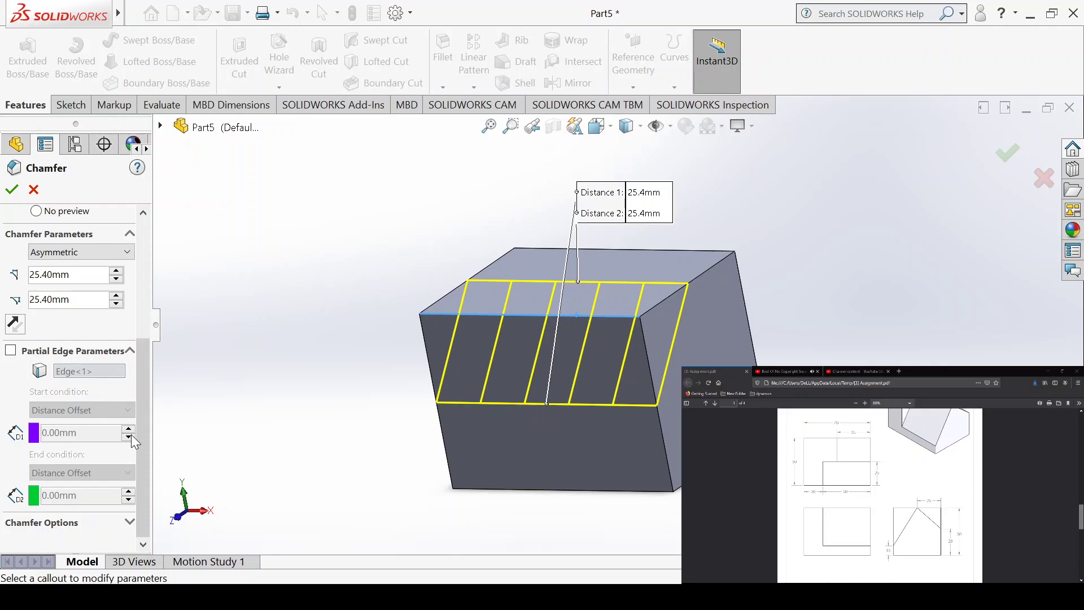
# Enable partial edge parameters for the chamfer and set its end condition to a 20 mm distance offset
pyautogui.click(10, 351)
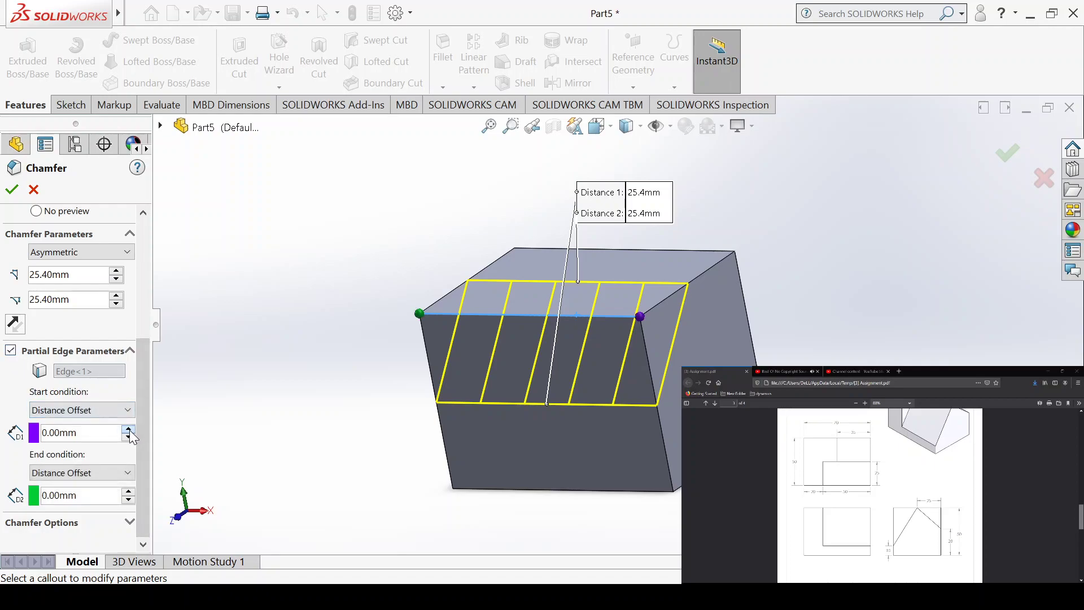
pyautogui.click(128, 429)
pyautogui.click(128, 429)
pyautogui.click(129, 437)
pyautogui.click(129, 436)
pyautogui.click(129, 491)
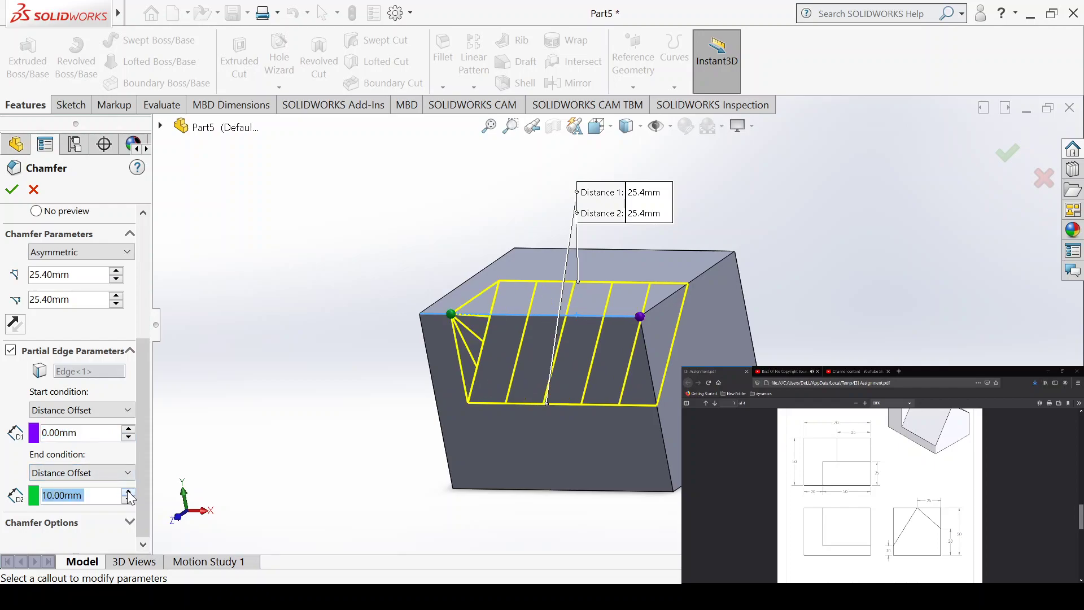
pyautogui.click(129, 492)
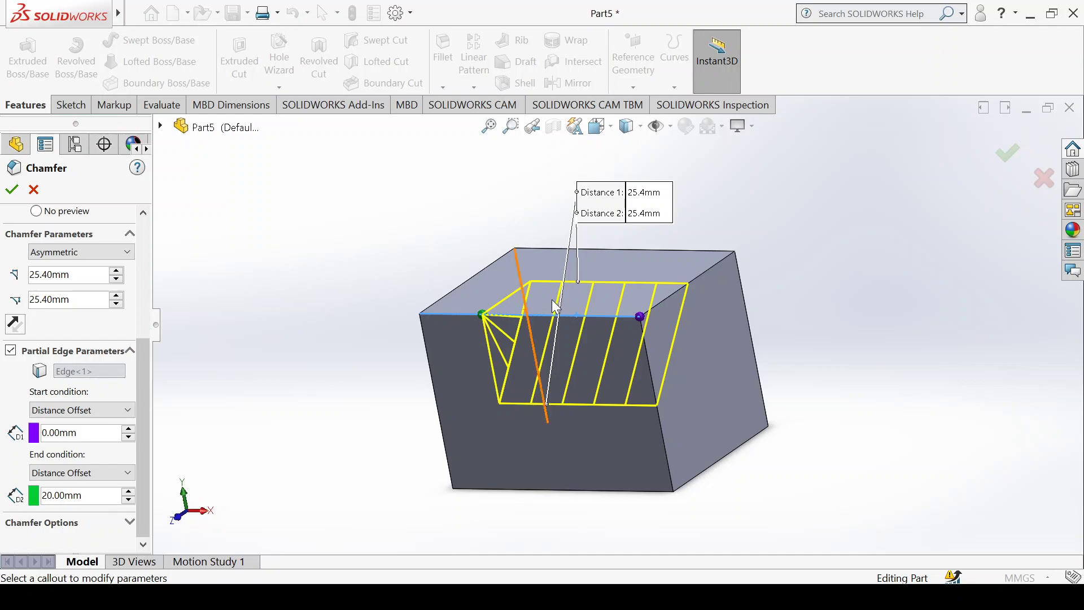
# Set the front-edge chamfer's distance 1 to 25 mm and distance 2 to 40 mm
pyautogui.moveTo(142, 374); pyautogui.dragTo(144, 338)
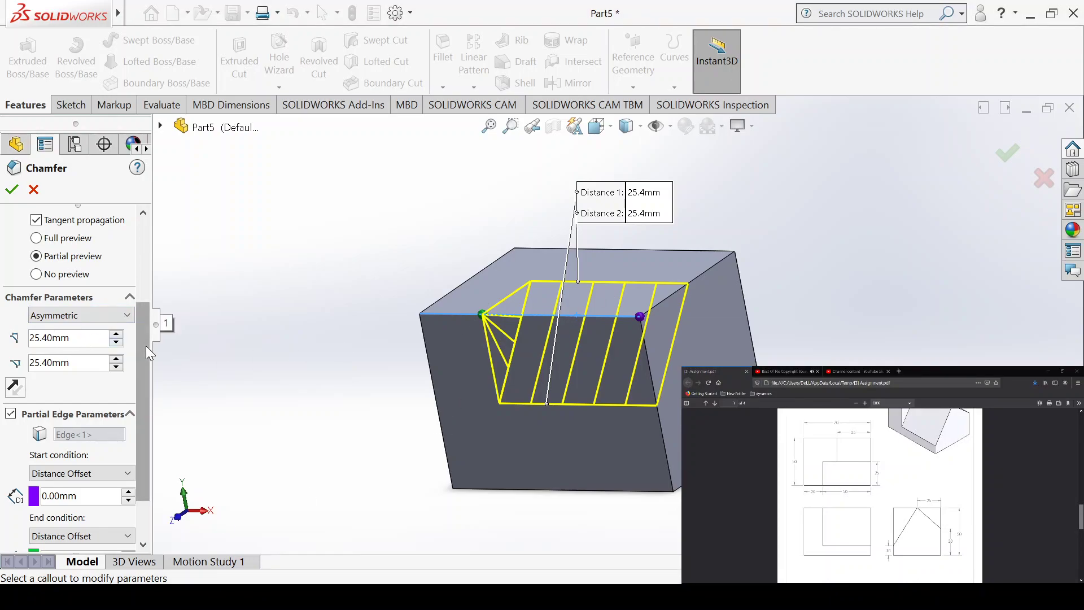
pyautogui.press('BackSpace')
pyautogui.press('BackSpace')
pyautogui.press('BackSpace')
pyautogui.press('Return')
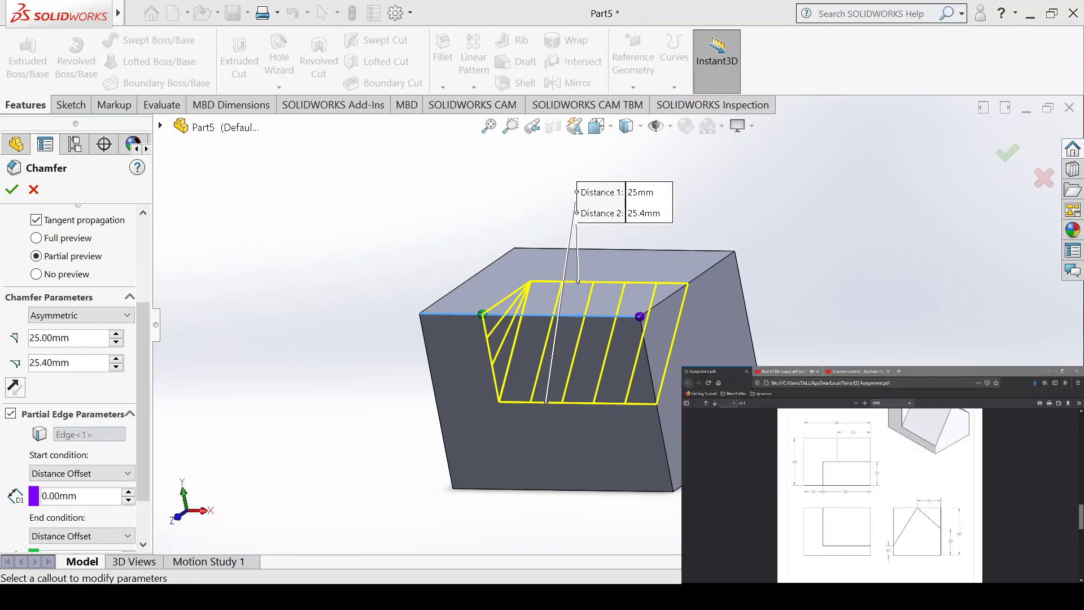
pyautogui.hotkey('alt', 'Tab')
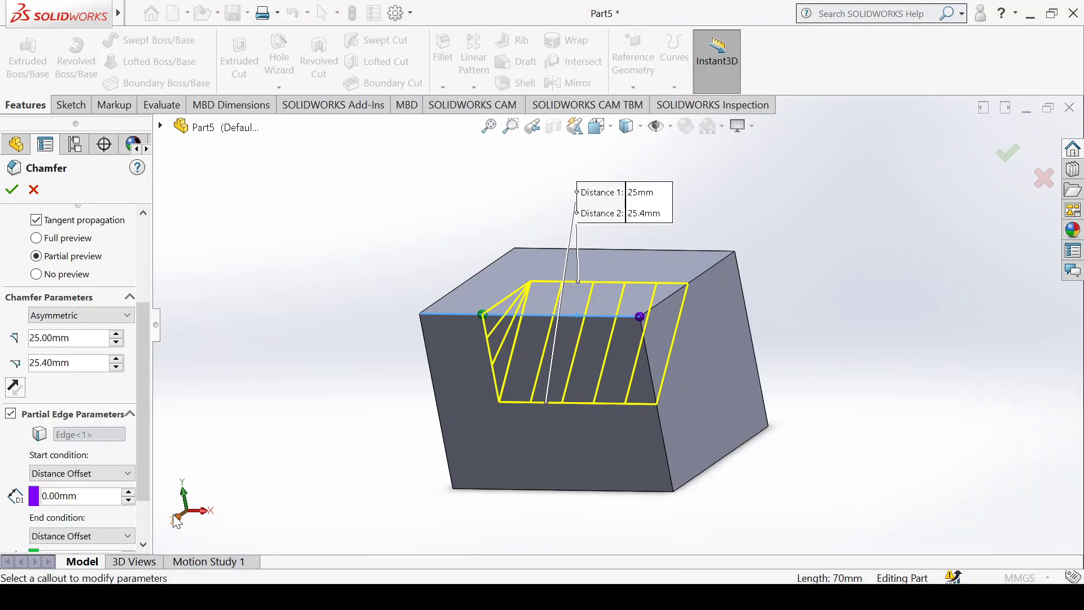
pyautogui.click(62, 362)
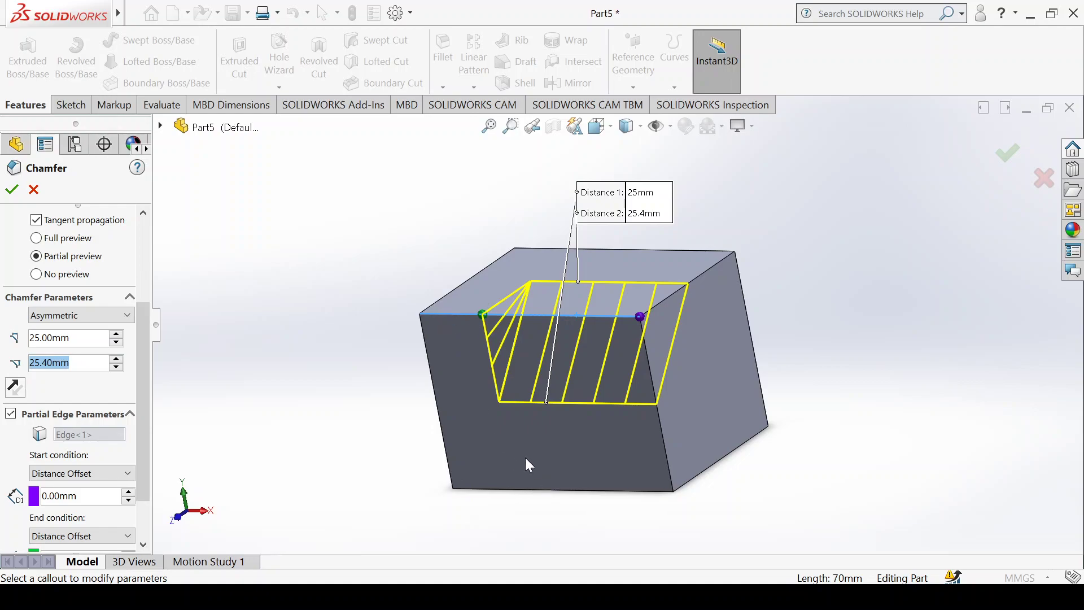
pyautogui.write('40')
pyautogui.press('Return')
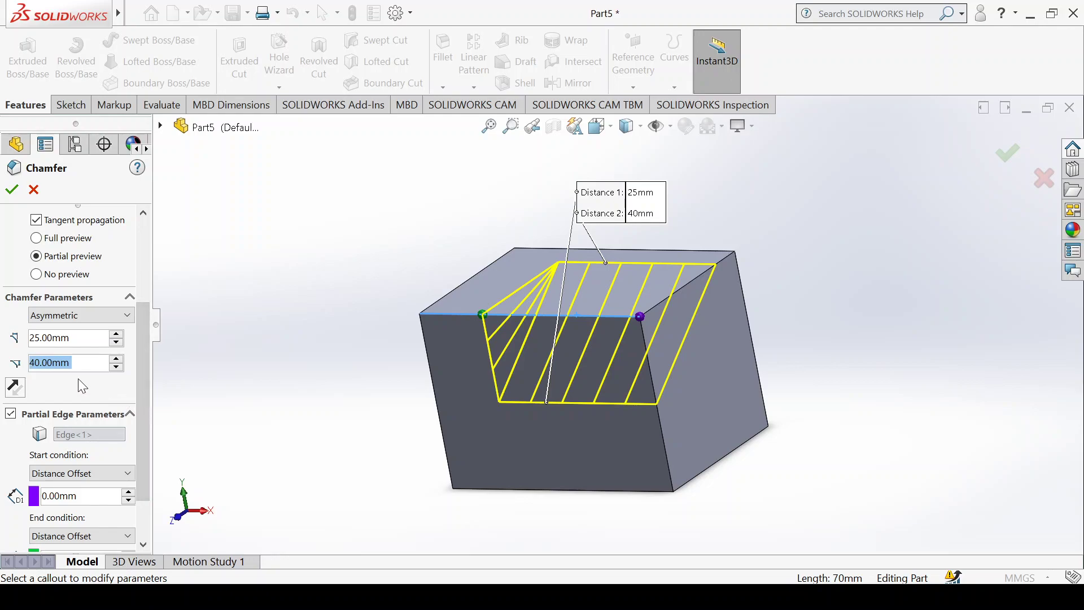
# Set the partial front-edge chamfer's distance 1 to 40 mm and distance 2 to 25 mm, and apply it
pyautogui.click(39, 338)
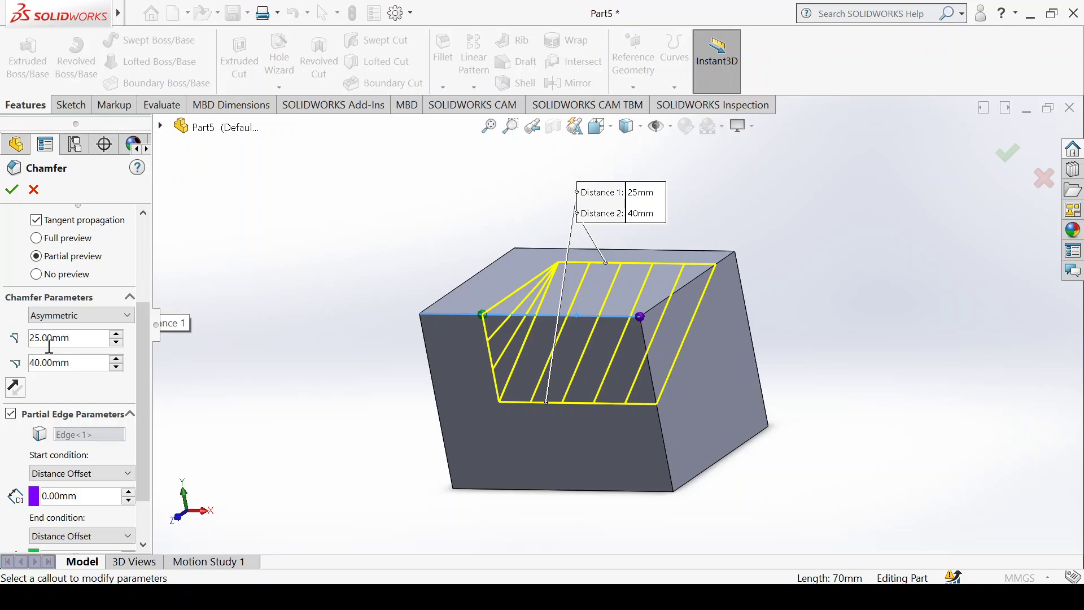
pyautogui.doubleClick(85, 338)
pyautogui.write('40')
pyautogui.press('Return')
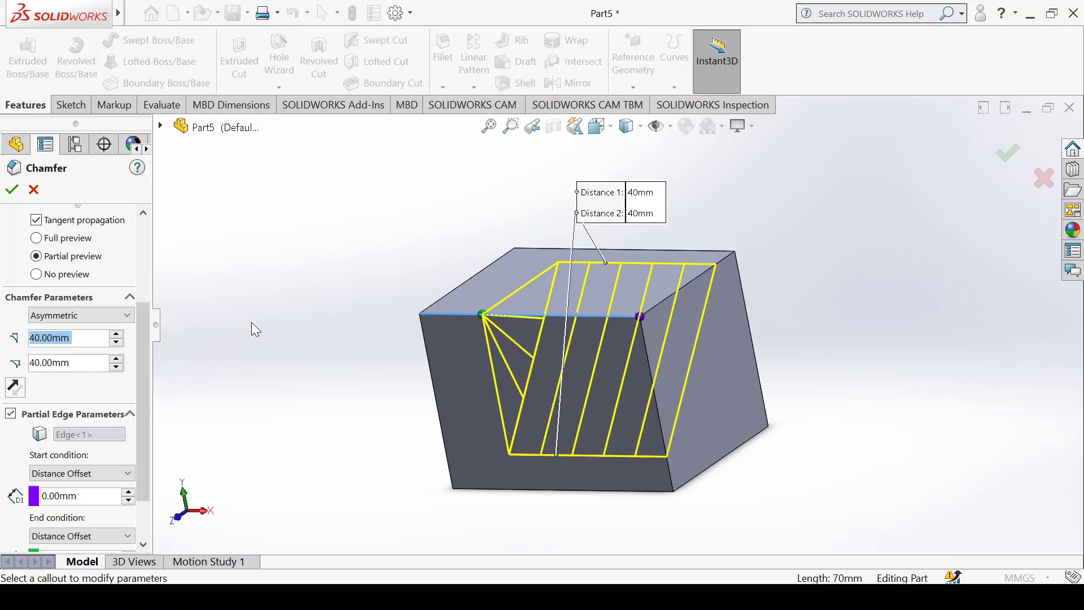
pyautogui.doubleClick(85, 363)
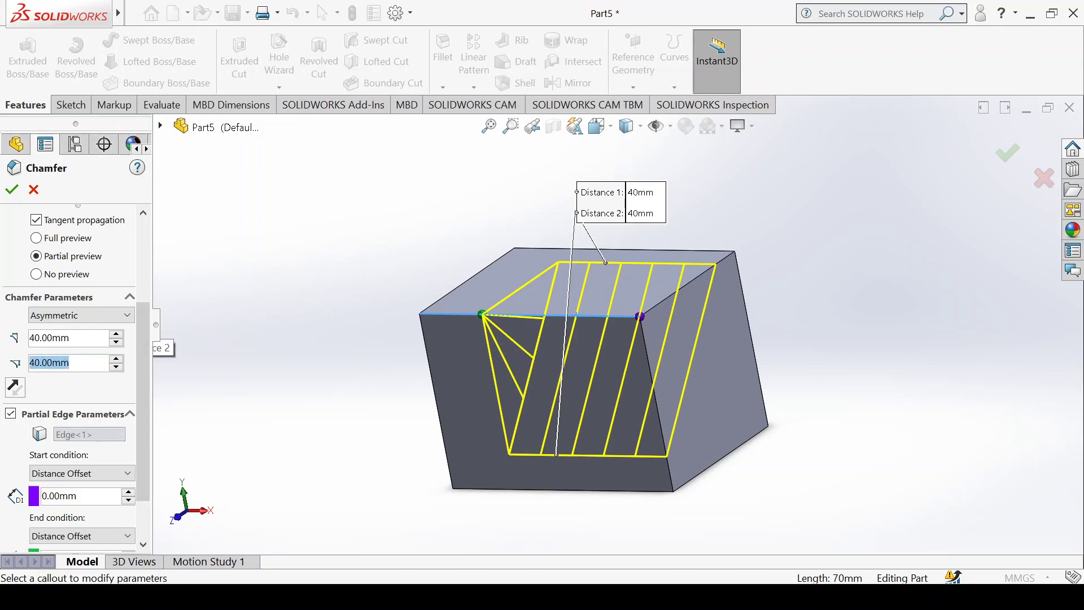
pyautogui.write('25')
pyautogui.press('Return')
pyautogui.moveTo(780, 255); pyautogui.dragTo(721, 258, button='middle')
pyautogui.click(12, 190)
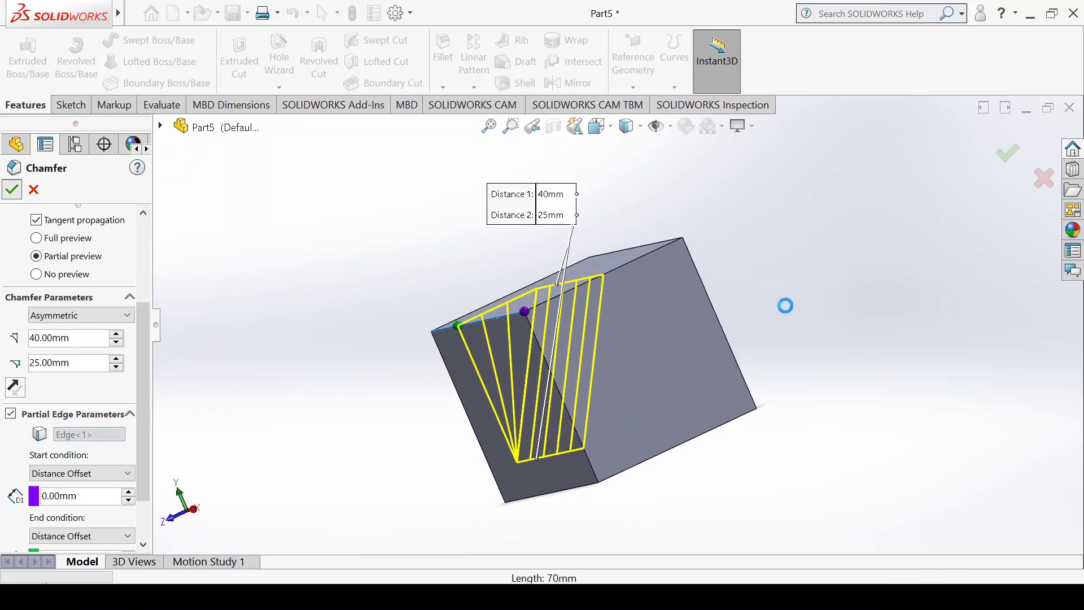
pyautogui.moveTo(796, 280); pyautogui.dragTo(802, 328, button='middle')
pyautogui.press('Escape')
# Start a second Offset Face chamfer on the upper rear edge, opposite the sloped front cut
pyautogui.hotkey('alt', 'Tab')
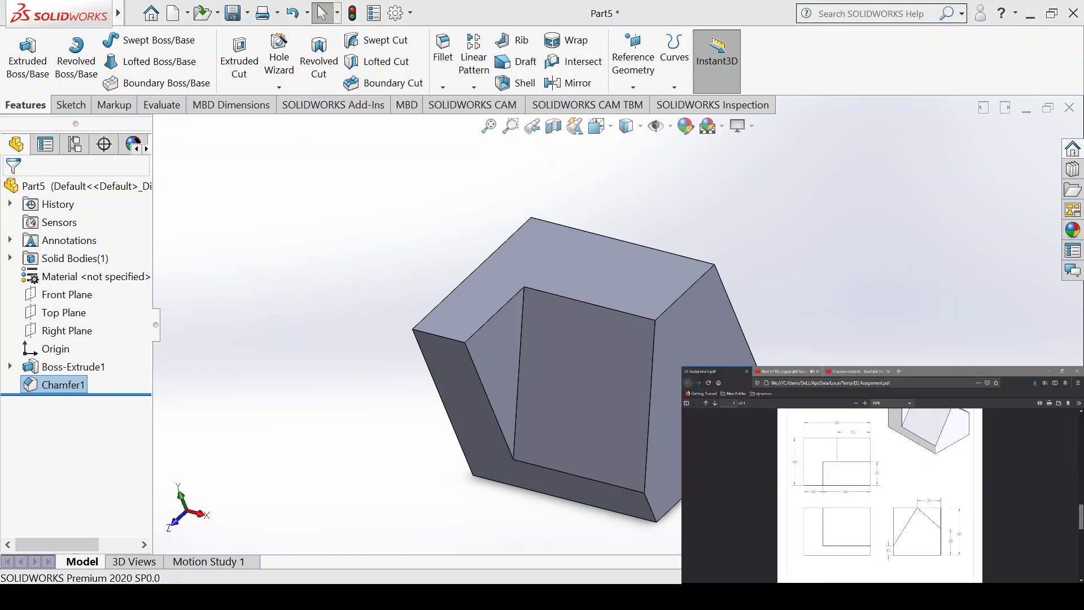
pyautogui.scroll(1, 767, 523)
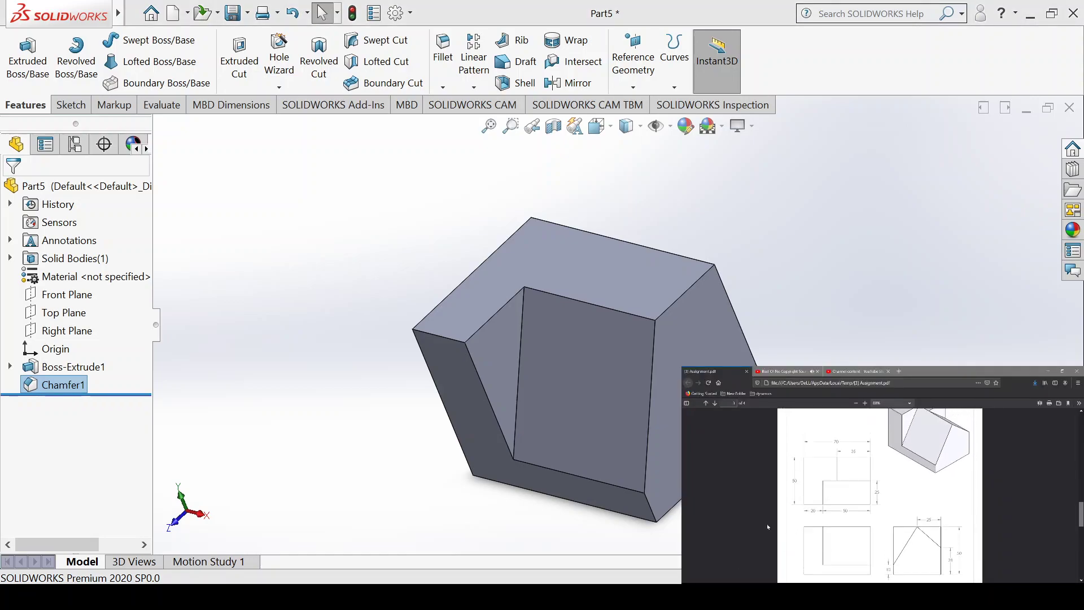
pyautogui.click(469, 383)
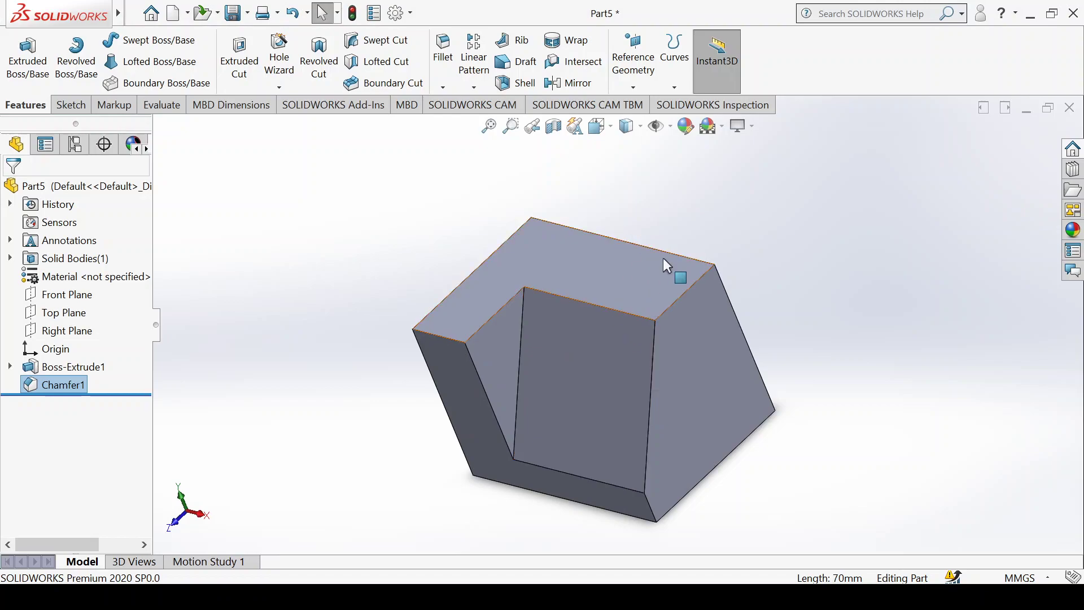
pyautogui.moveTo(790, 218); pyautogui.dragTo(750, 241, button='middle')
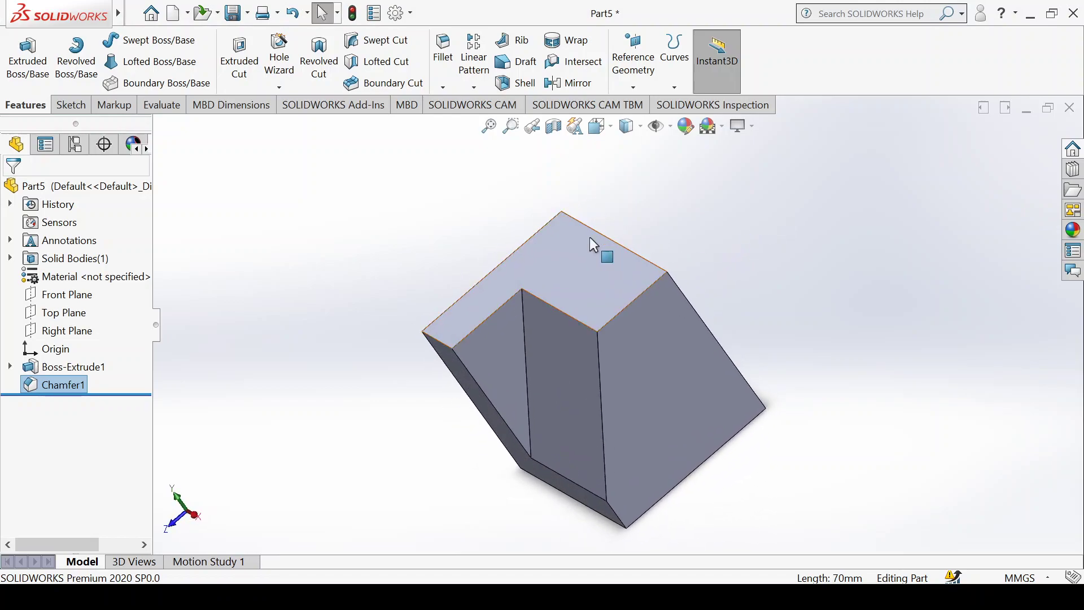
pyautogui.moveTo(738, 393); pyautogui.dragTo(840, 273, button='middle')
pyautogui.click(840, 273)
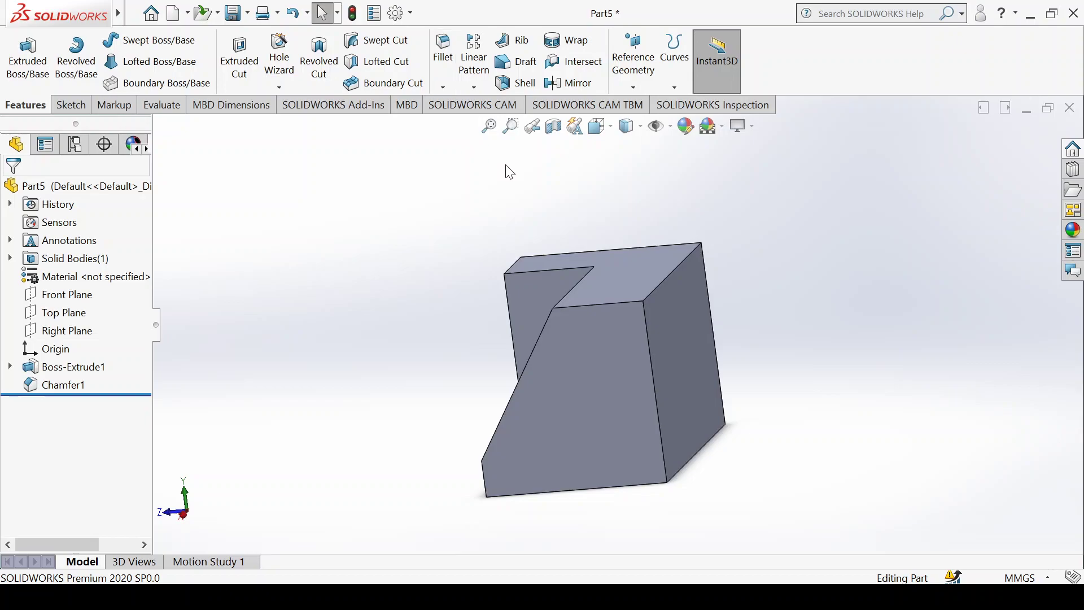
pyautogui.press('Return')
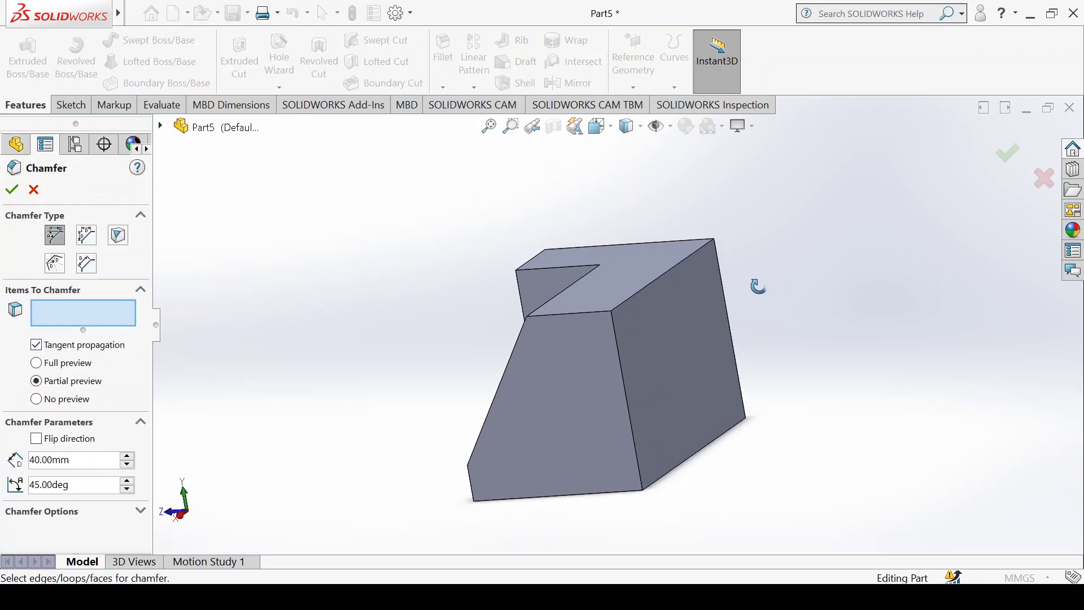
pyautogui.click(55, 263)
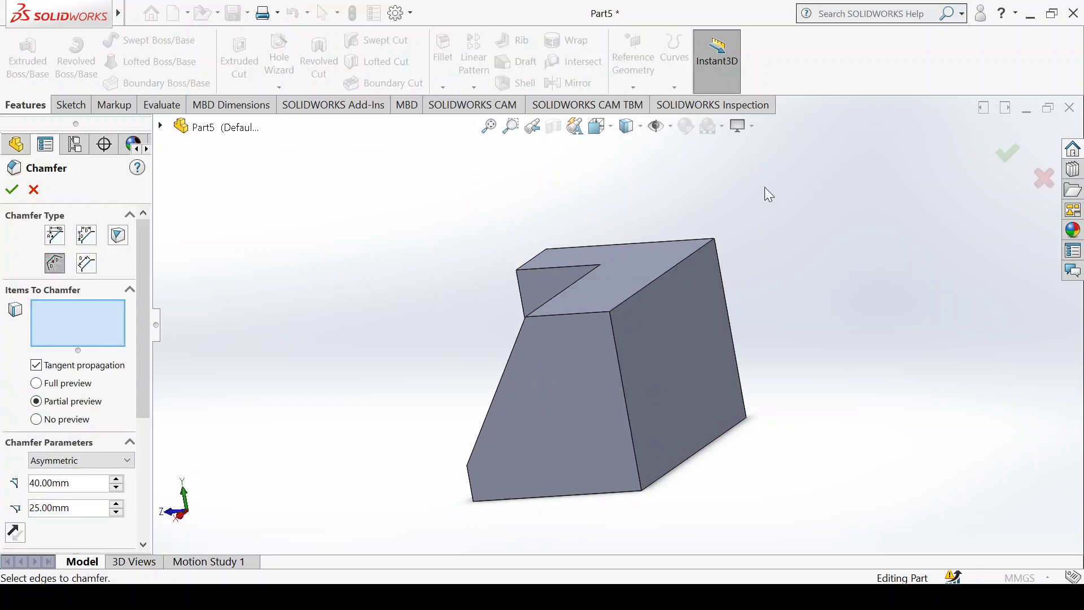
pyautogui.click(626, 298)
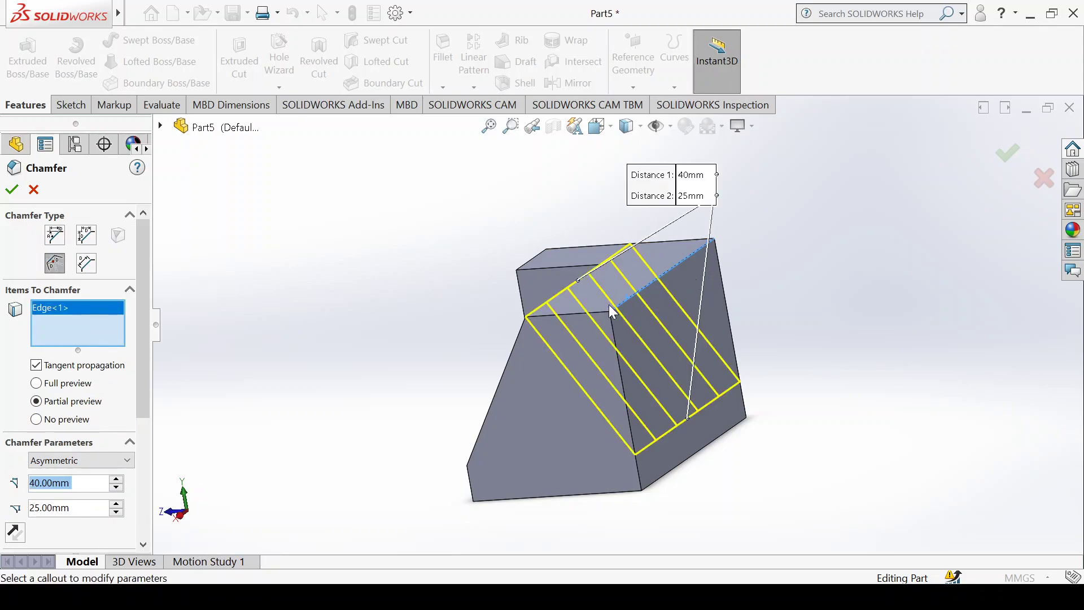
# Set the rear-edge chamfer's distance 1 to 22 mm and compare the preview with the assignment drawing
pyautogui.hotkey('alt', 'Tab')
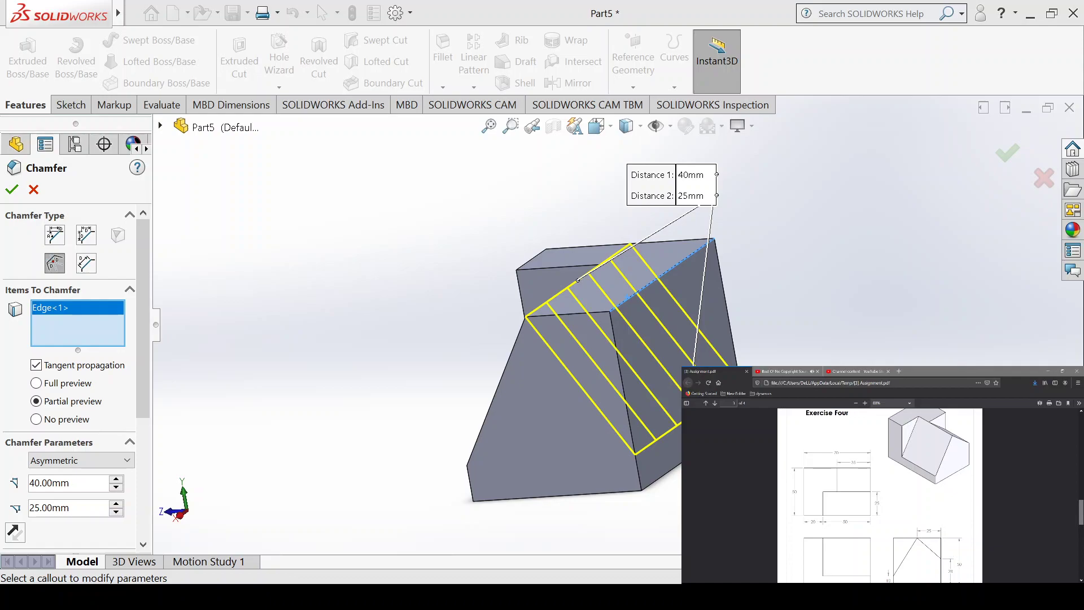
pyautogui.scroll(-1, 790, 581)
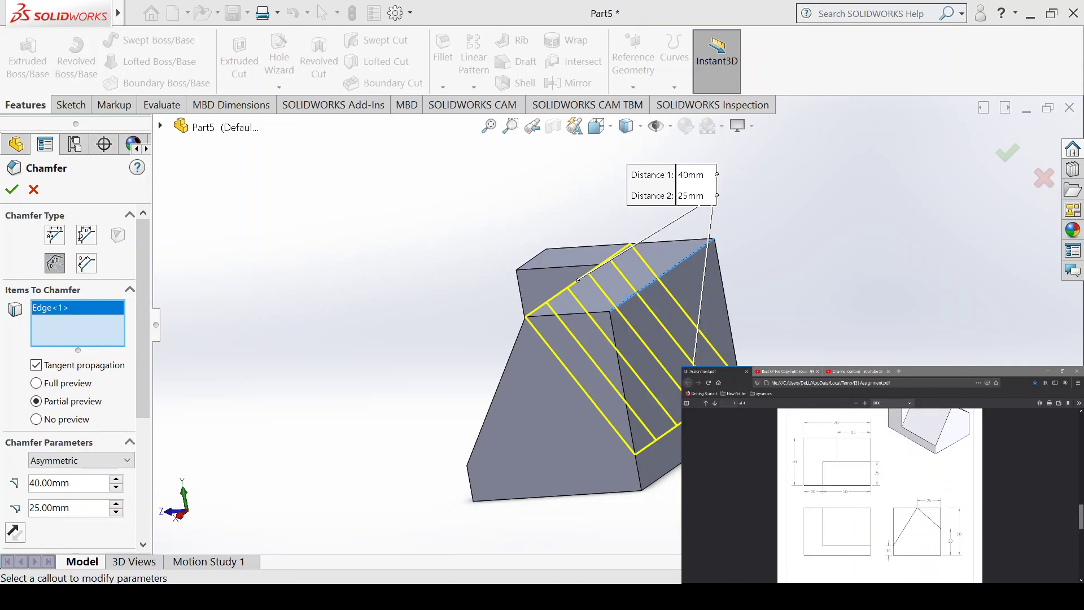
pyautogui.hotkey('alt', 'Tab')
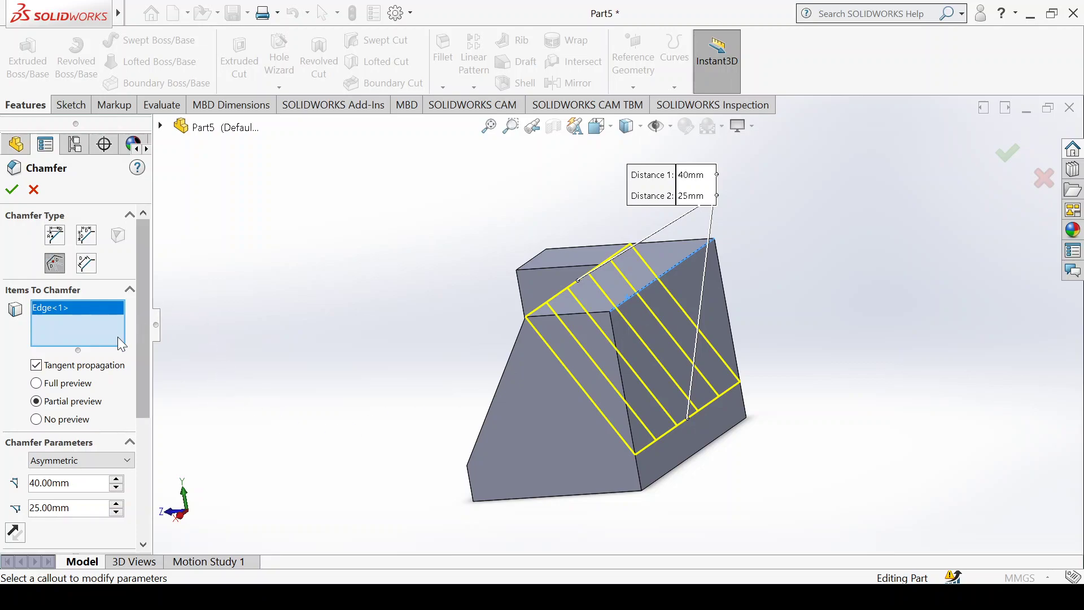
pyautogui.moveTo(142, 414); pyautogui.dragTo(143, 534)
pyautogui.click(37, 299)
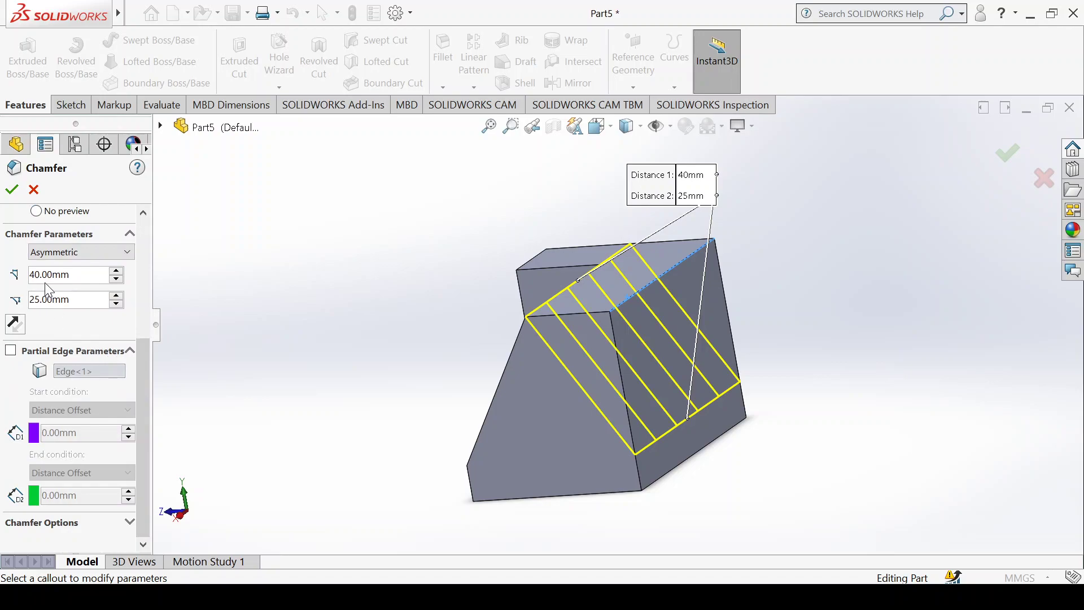
pyautogui.click(39, 275)
pyautogui.press('BackSpace')
pyautogui.press('BackSpace')
pyautogui.write('22')
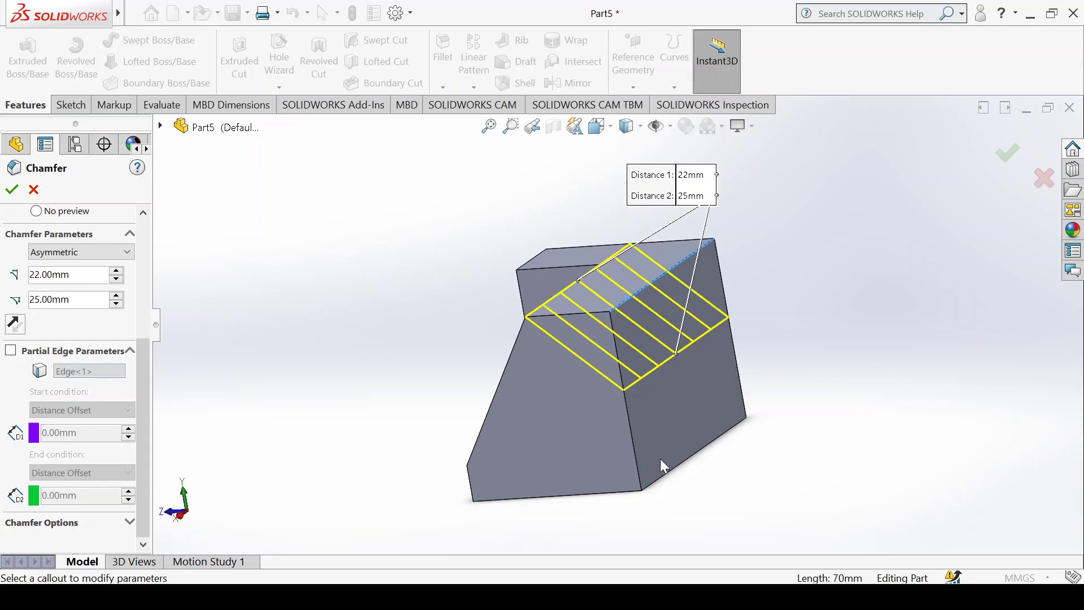
pyautogui.click(129, 583)
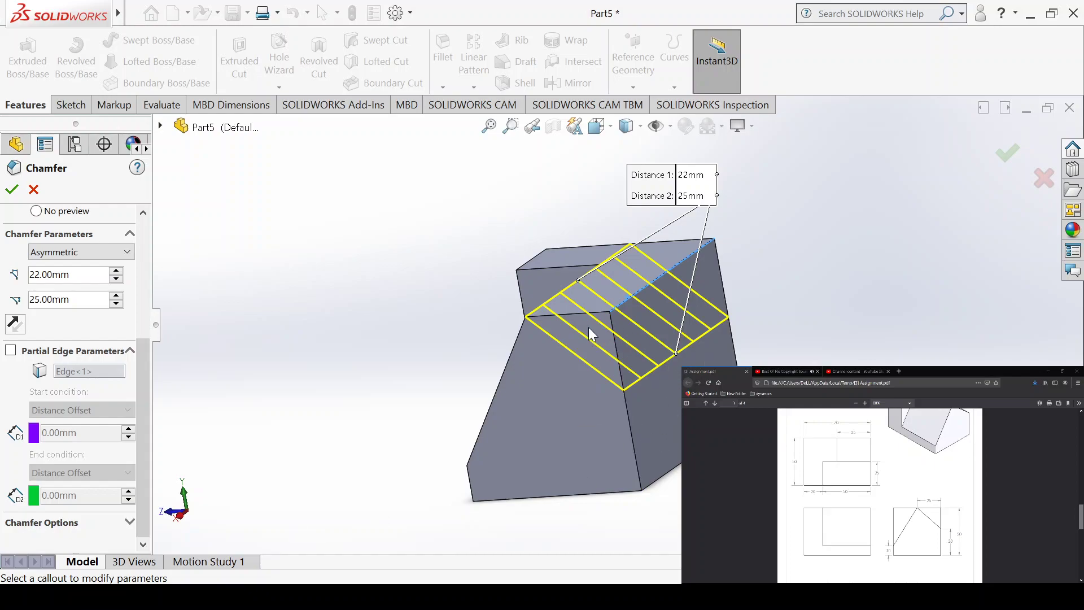
pyautogui.moveTo(203, 305); pyautogui.dragTo(307, 269, button='middle')
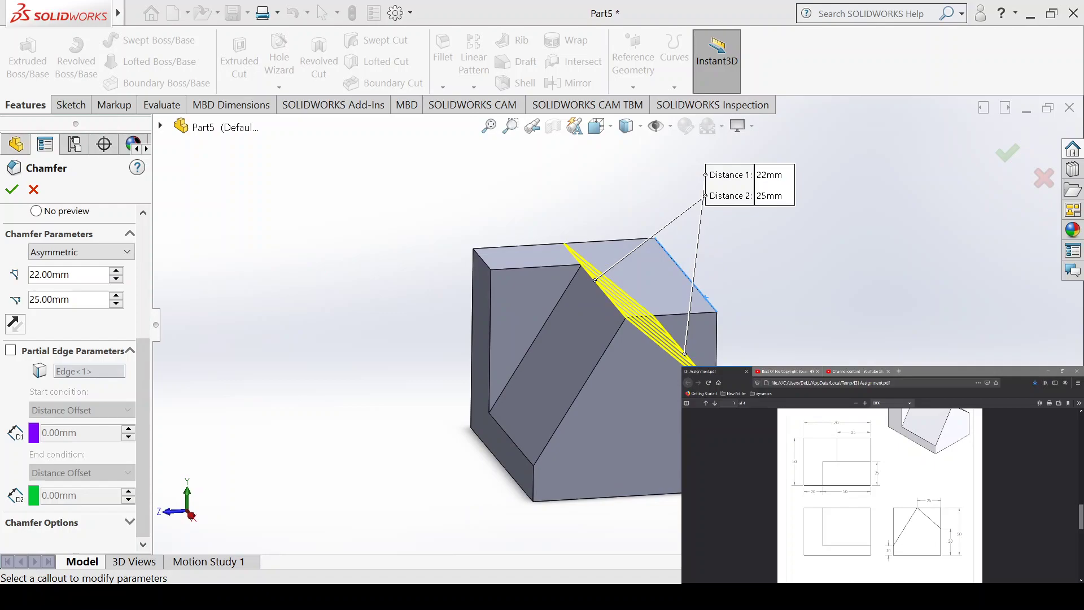
pyautogui.click(310, 425)
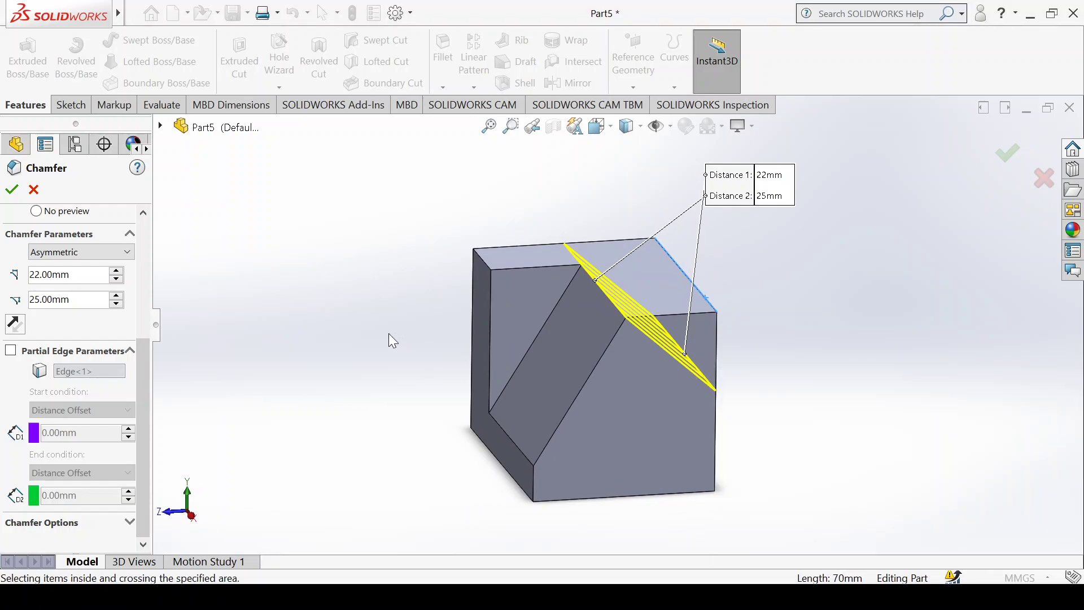
# Examine the rear-edge chamfer preview from several angles against the side-view dimensions in the assignment drawing
pyautogui.moveTo(388, 333); pyautogui.dragTo(372, 324, button='middle')
pyautogui.click(194, 597)
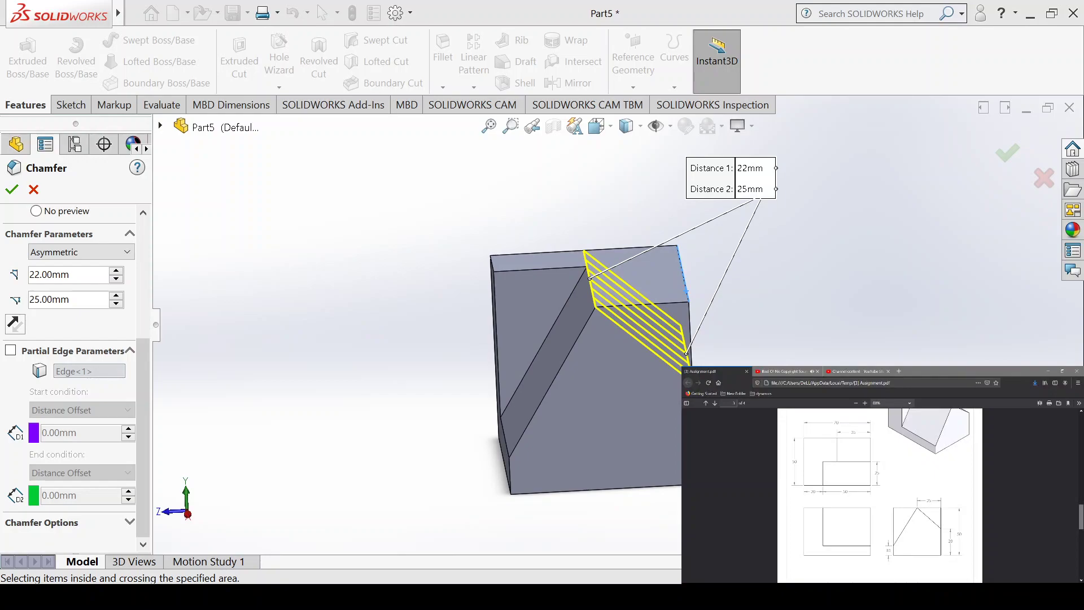
pyautogui.click(200, 530)
pyautogui.moveTo(430, 324); pyautogui.dragTo(533, 383, button='middle')
pyautogui.click(194, 597)
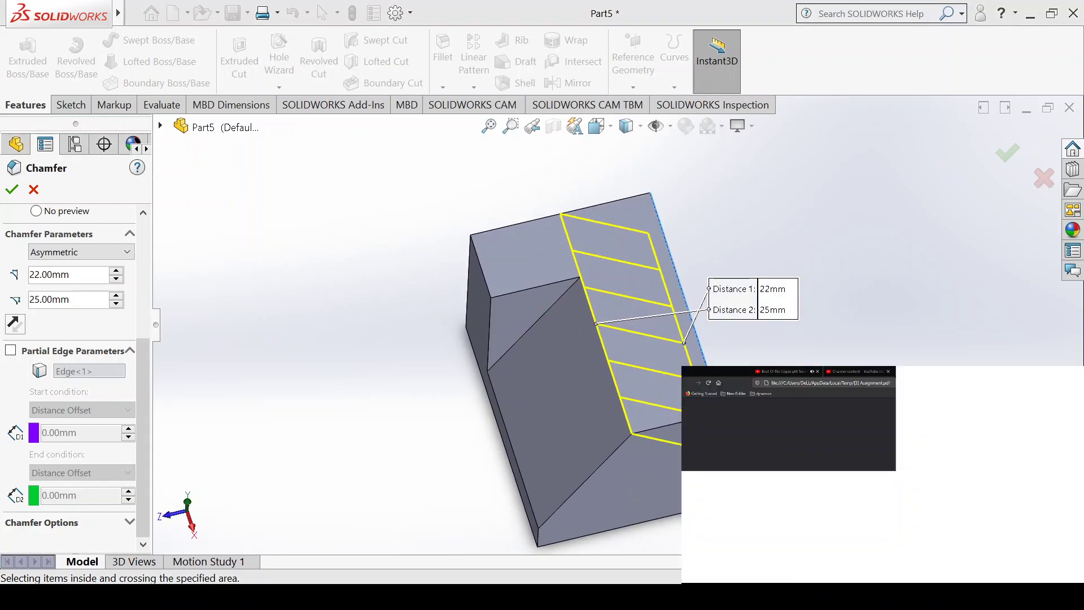
pyautogui.click(194, 597)
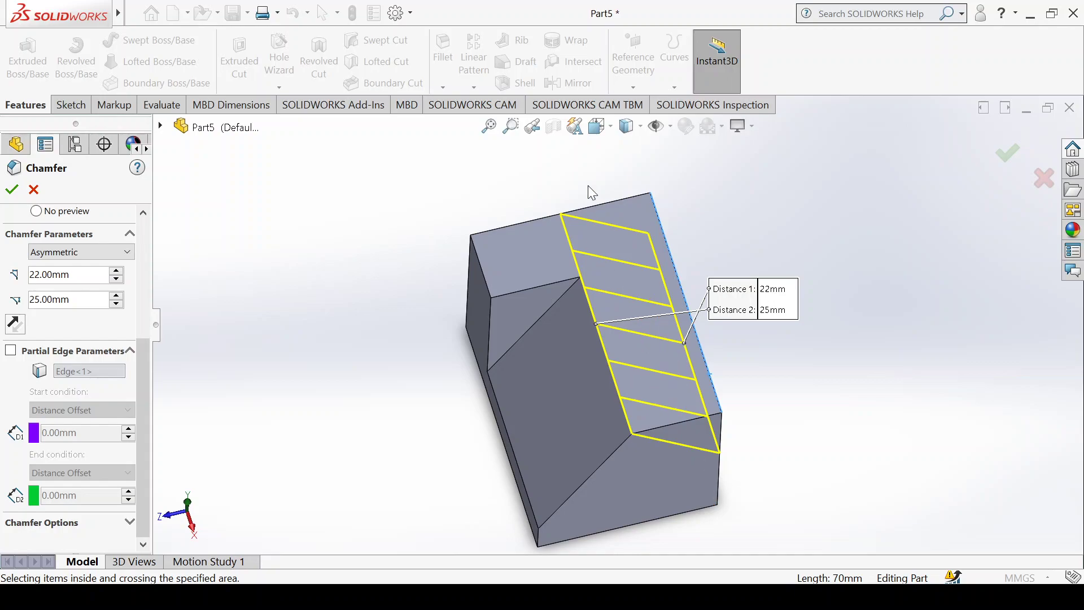
pyautogui.click(194, 597)
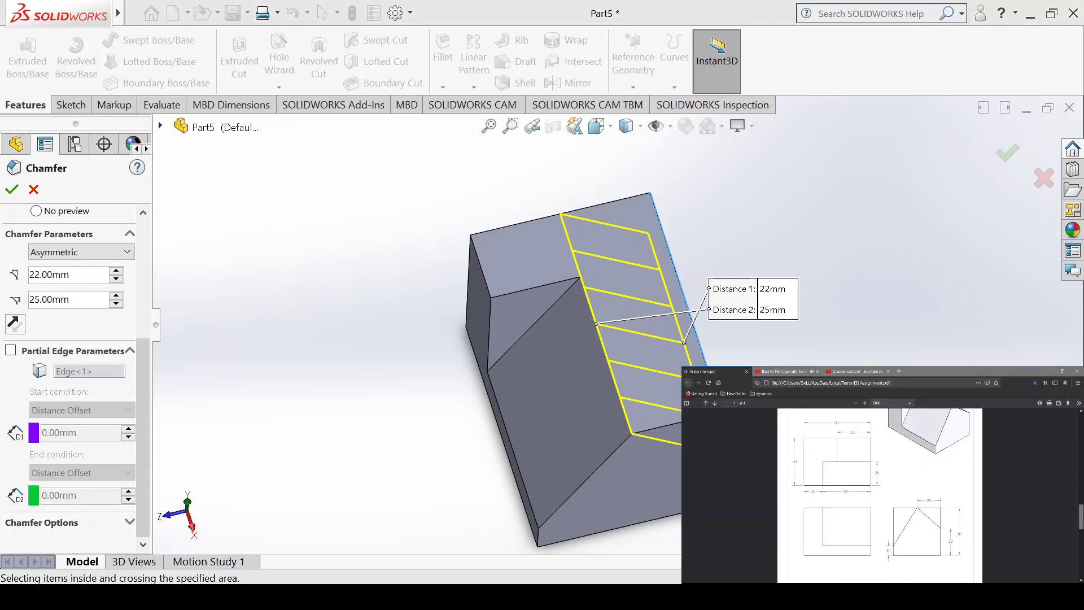
pyautogui.click(194, 598)
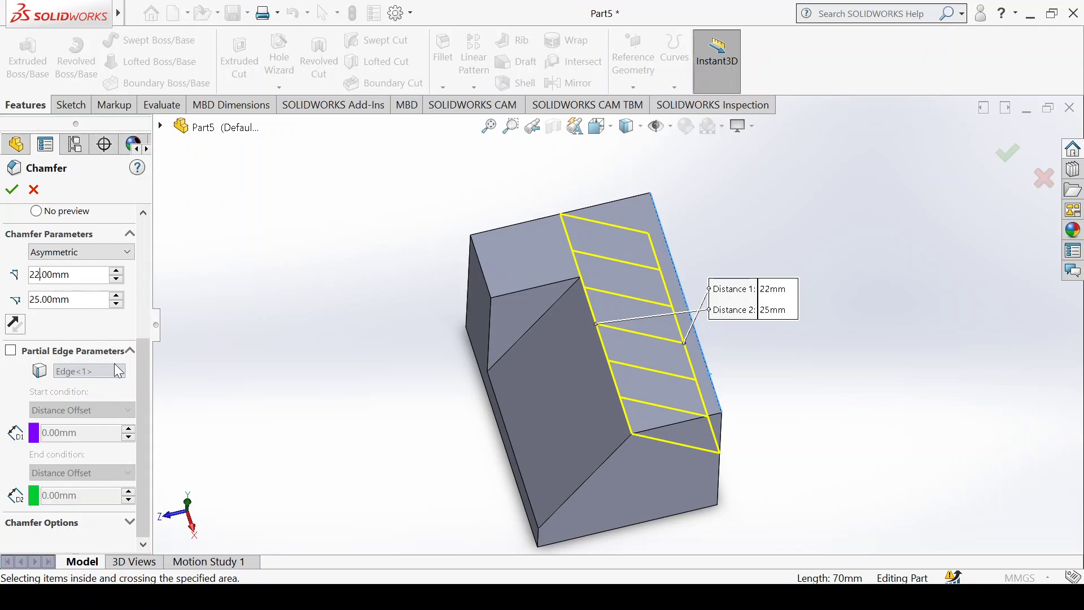
# Try a distance 2 of 35 mm for the rear-edge chamfer and inspect the preview
pyautogui.click(31, 300)
pyautogui.press('BackSpace')
pyautogui.write('3')
pyautogui.moveTo(439, 251); pyautogui.dragTo(432, 221, button='middle')
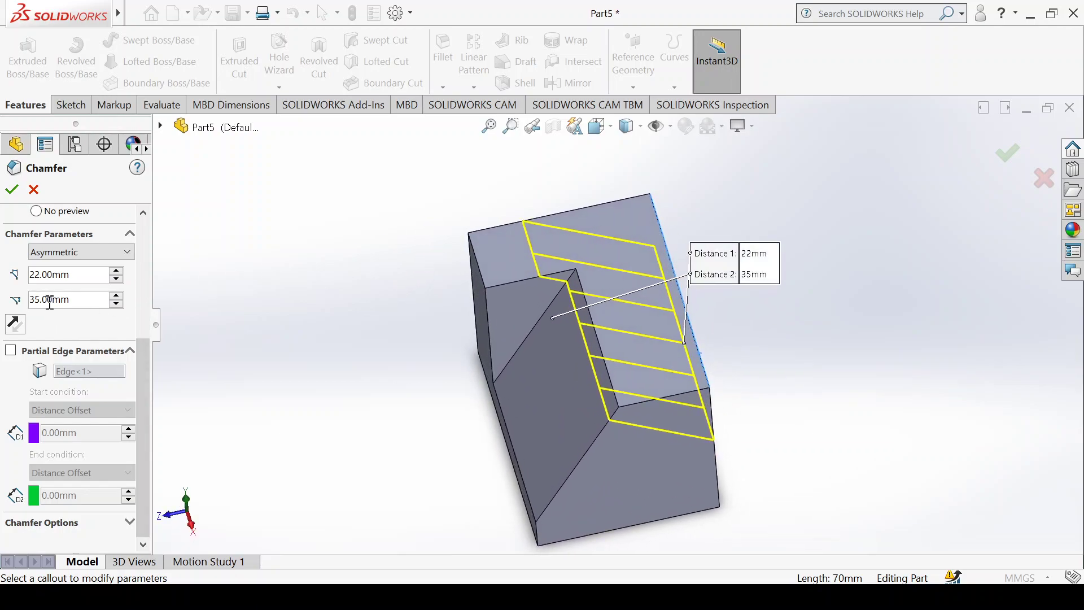
pyautogui.moveTo(297, 299); pyautogui.dragTo(221, 283, button='middle')
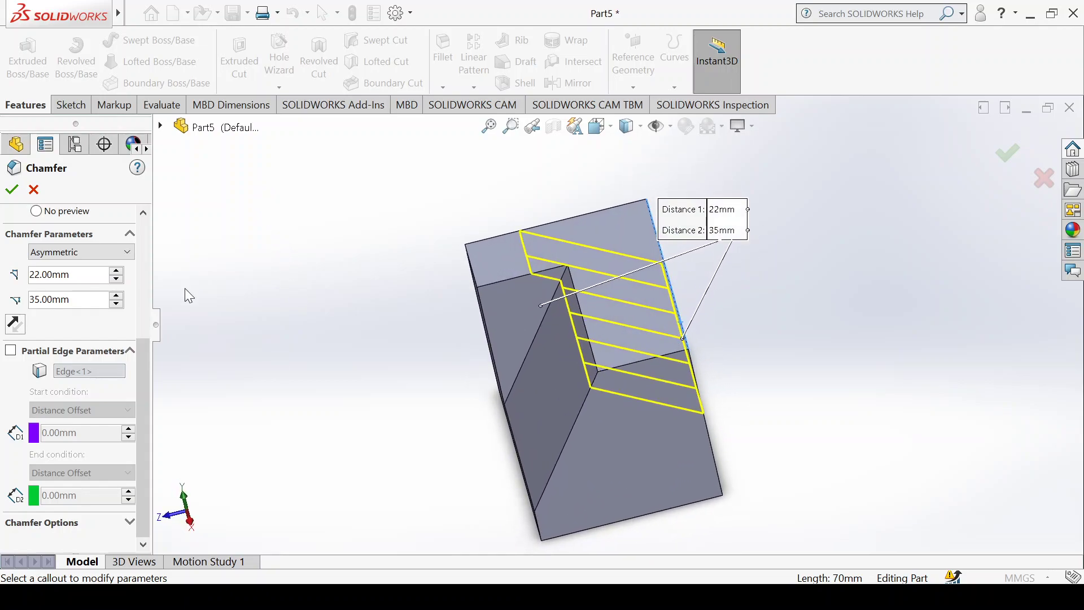
# Set the rear-edge chamfer's distance 2 to 25 mm, make it a partial edge with a 35 mm end offset, and apply it
pyautogui.moveTo(34, 299); pyautogui.dragTo(4, 315)
pyautogui.write('2')
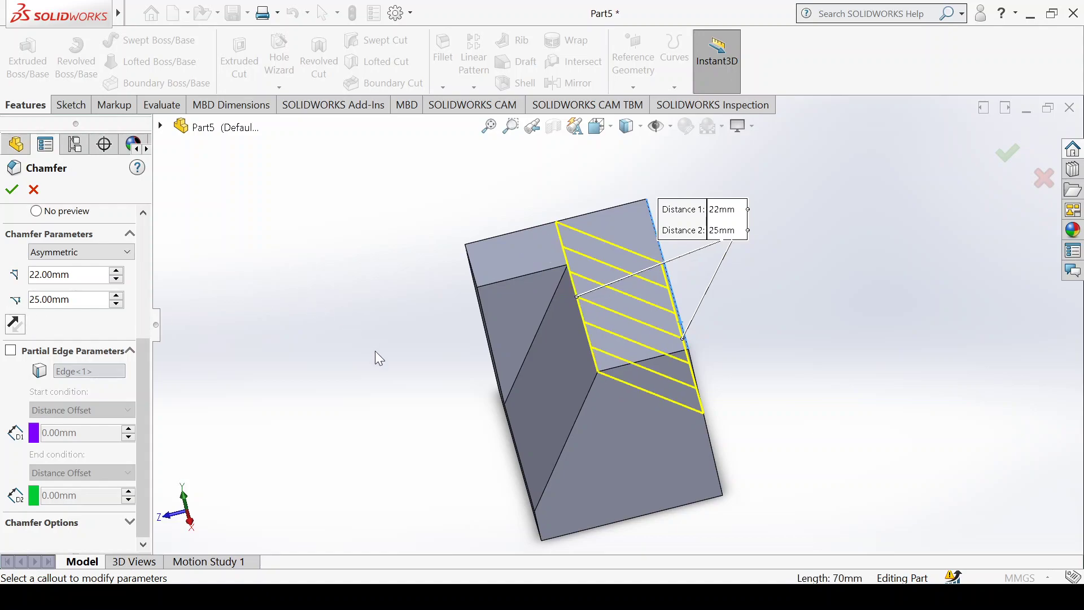
pyautogui.click(10, 350)
pyautogui.click(131, 434)
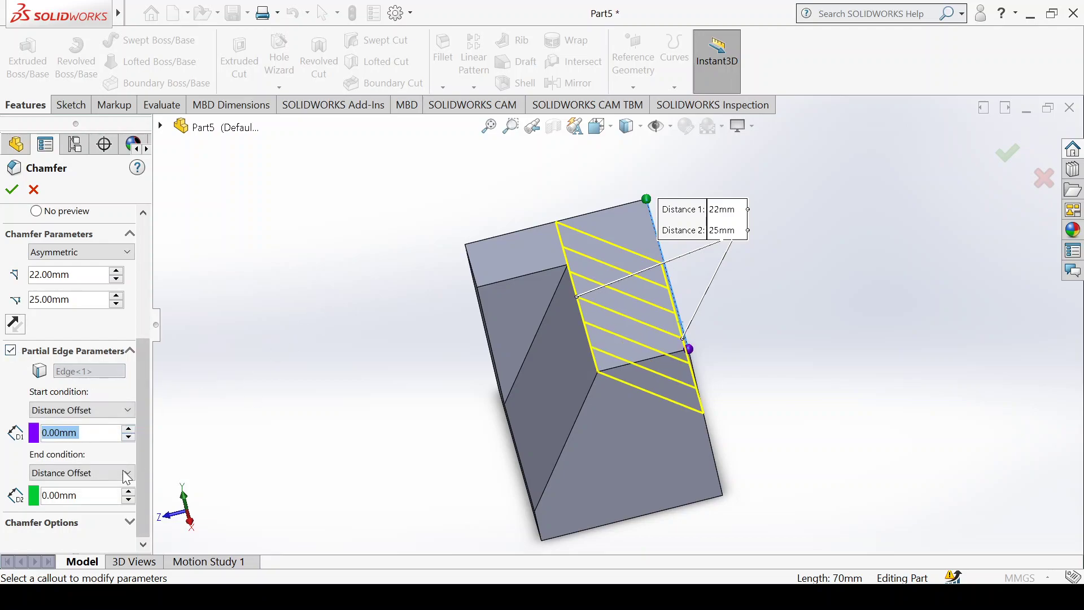
pyautogui.click(47, 495)
pyautogui.press('BackSpace')
pyautogui.write('35')
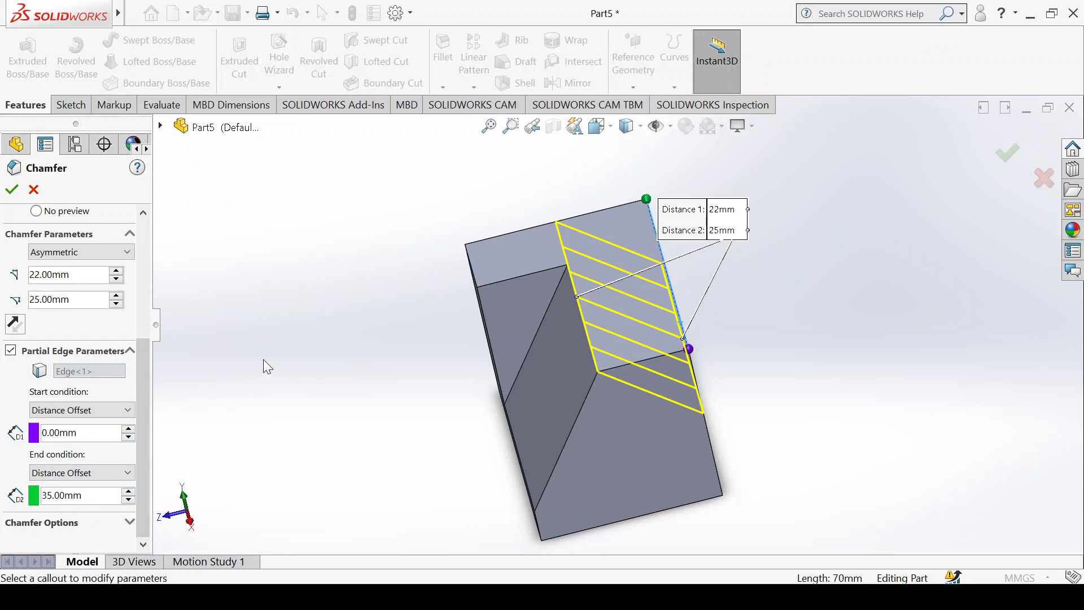
pyautogui.click(12, 190)
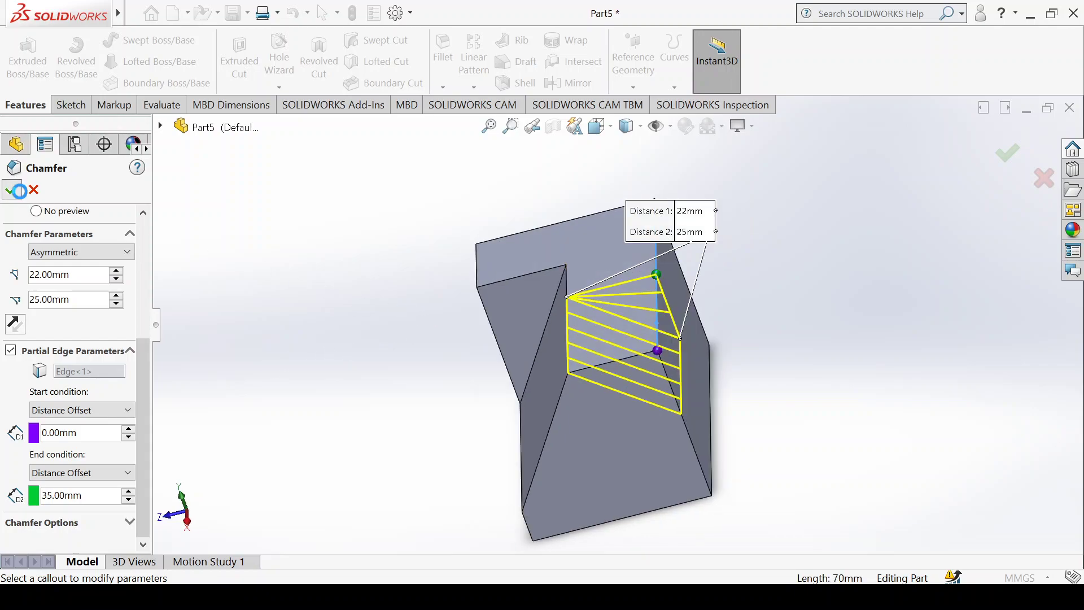
# Compare the chamfered part with the isometric and dimensioned views of the Exercise Four drawing
pyautogui.moveTo(399, 298); pyautogui.dragTo(421, 339, button='middle')
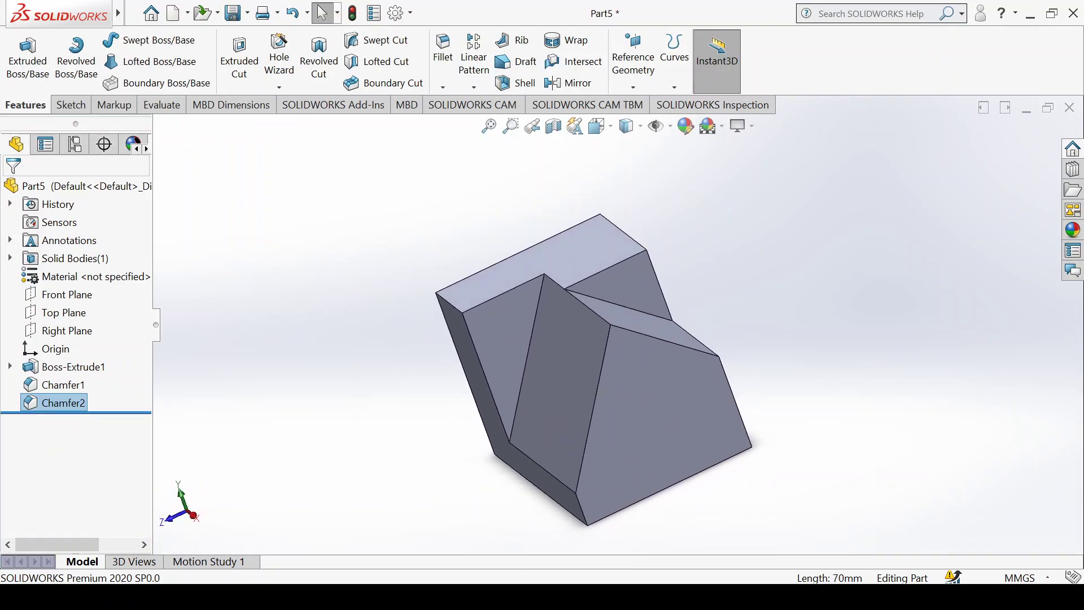
pyautogui.scroll(-3, 838, 546)
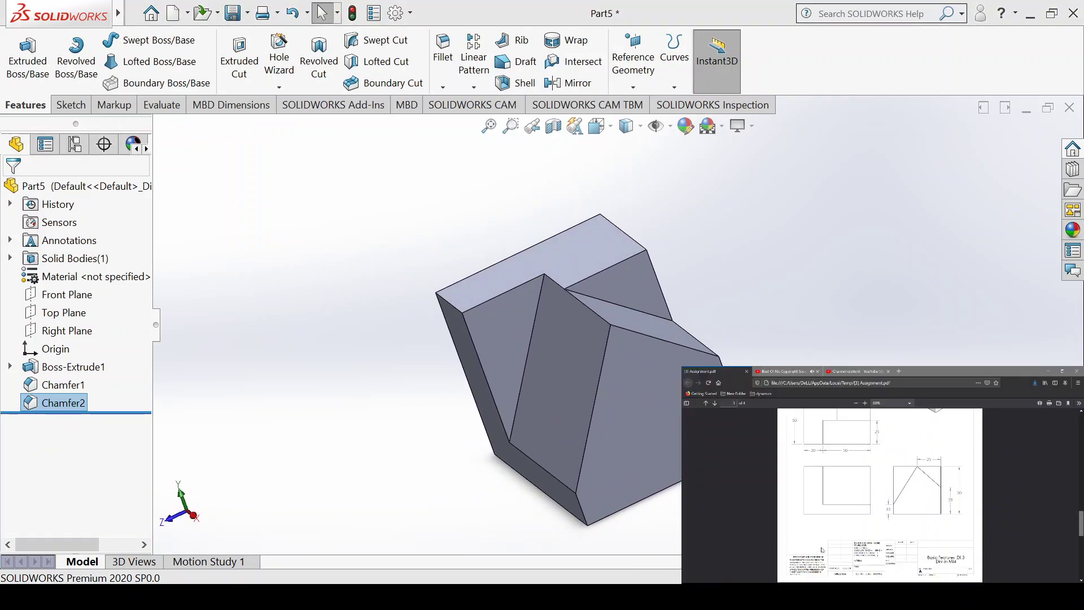
pyautogui.scroll(6, 846, 533)
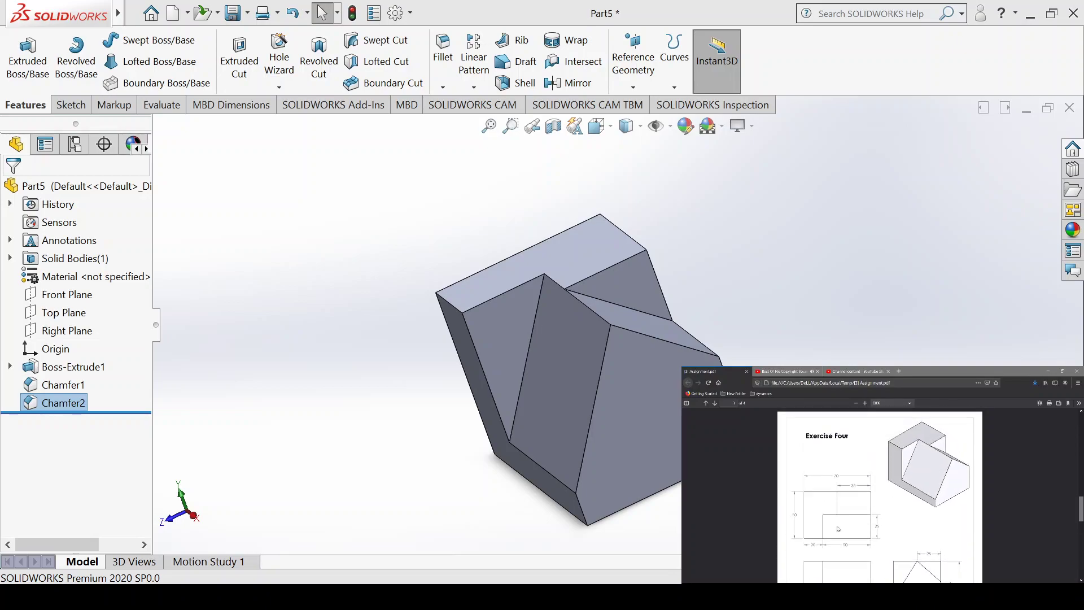